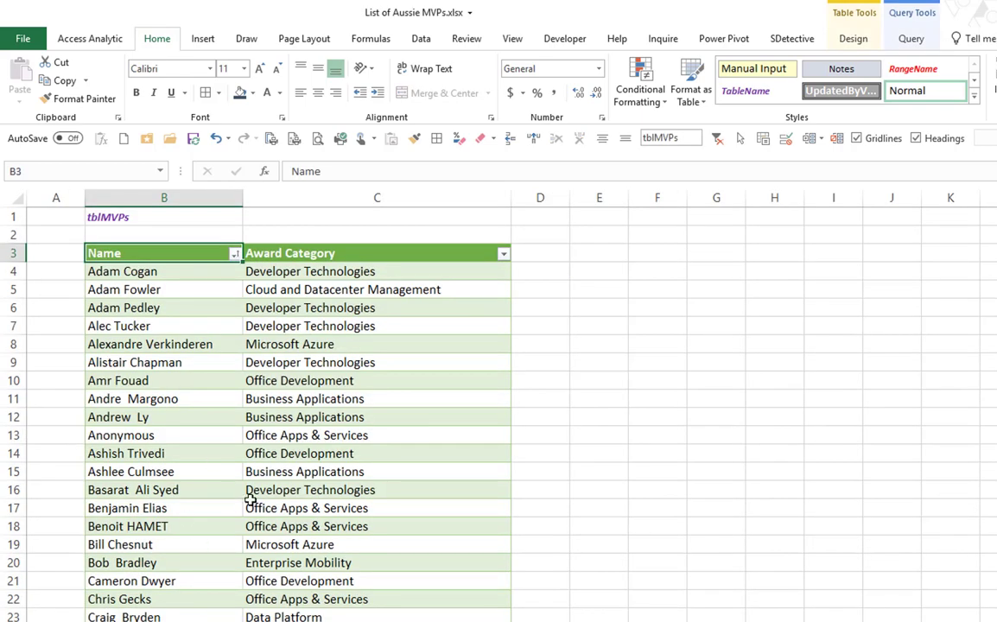
- Select all data cells in the tblMVPs Name column and define them as the named range ddName
left_click(154, 291)
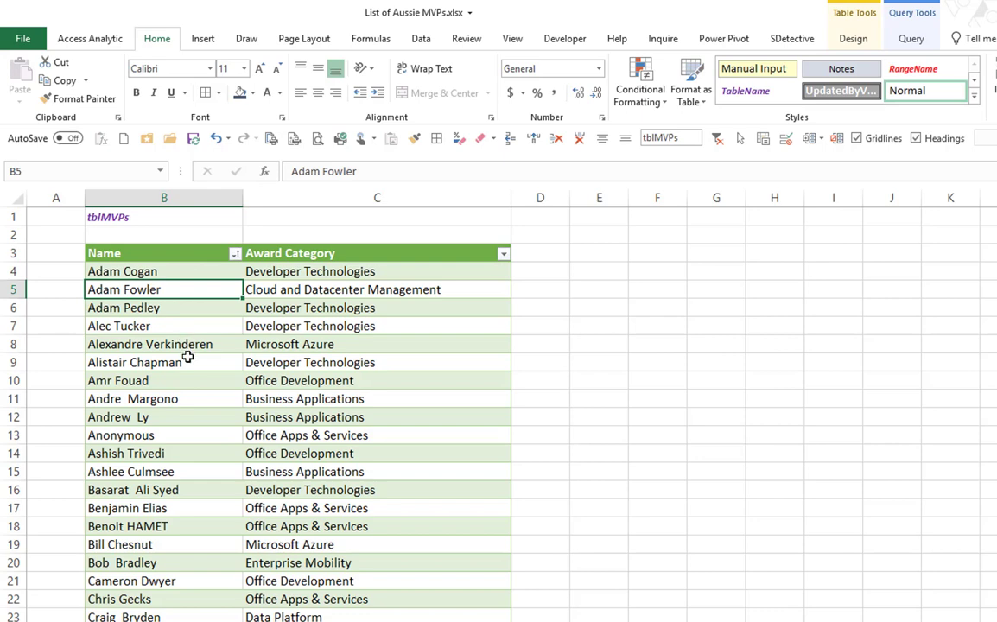
key("ctrl+space")
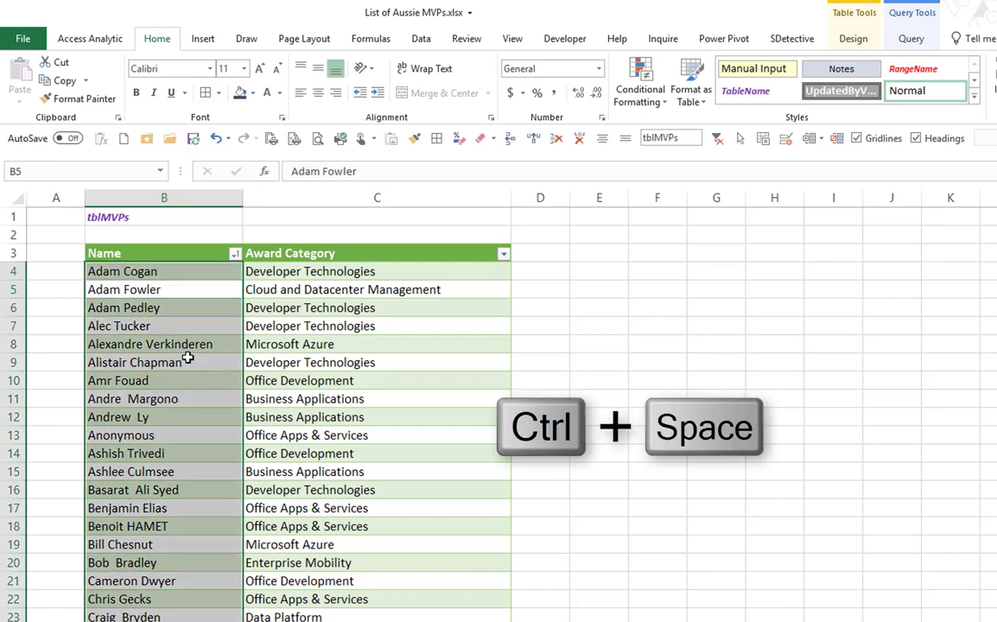
left_click(83, 172)
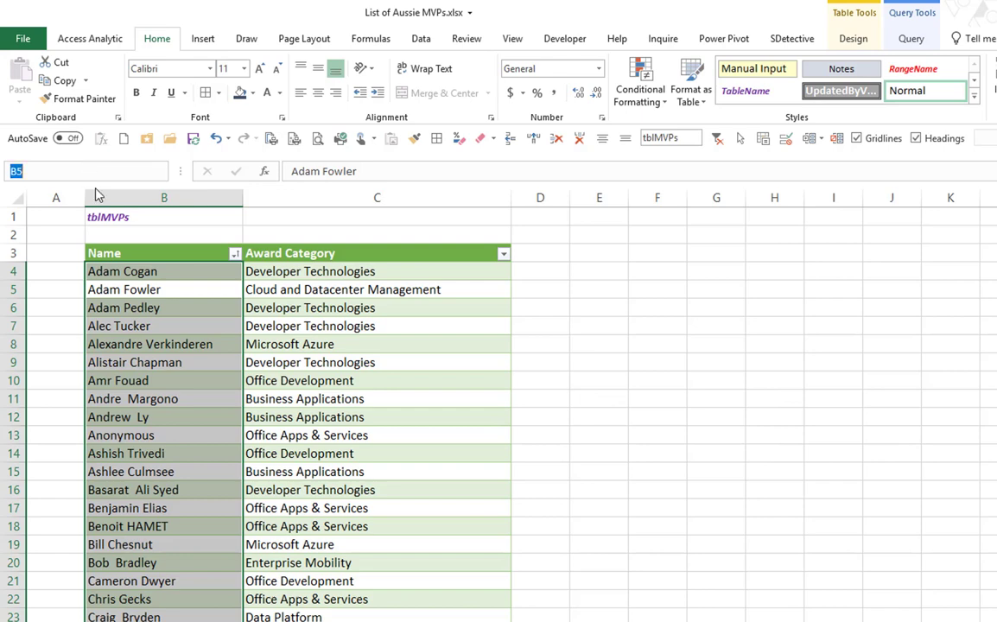
type("ddName")
key("Escape")
- Jump to the ddName named range from an empty cell to check which cells it covers
left_click(652, 272)
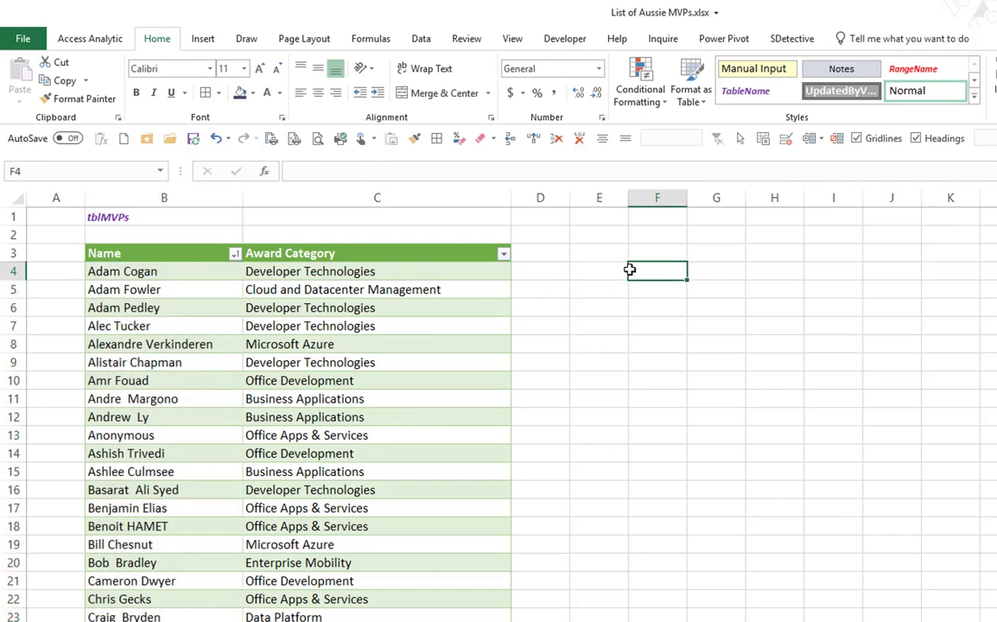
left_click(159, 172)
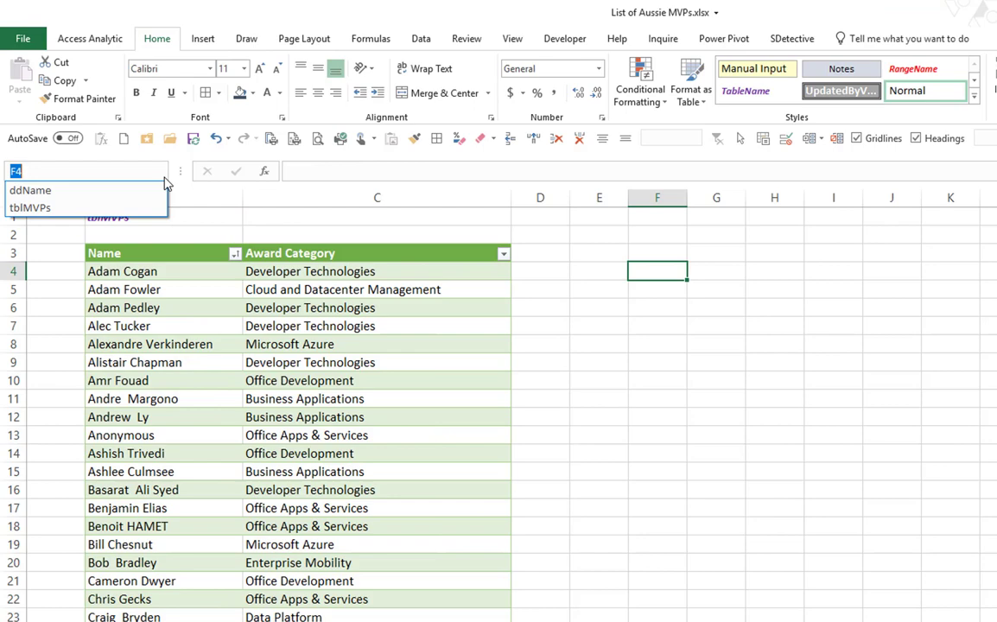
left_click(62, 207)
scroll(121, 270, "up", 1)
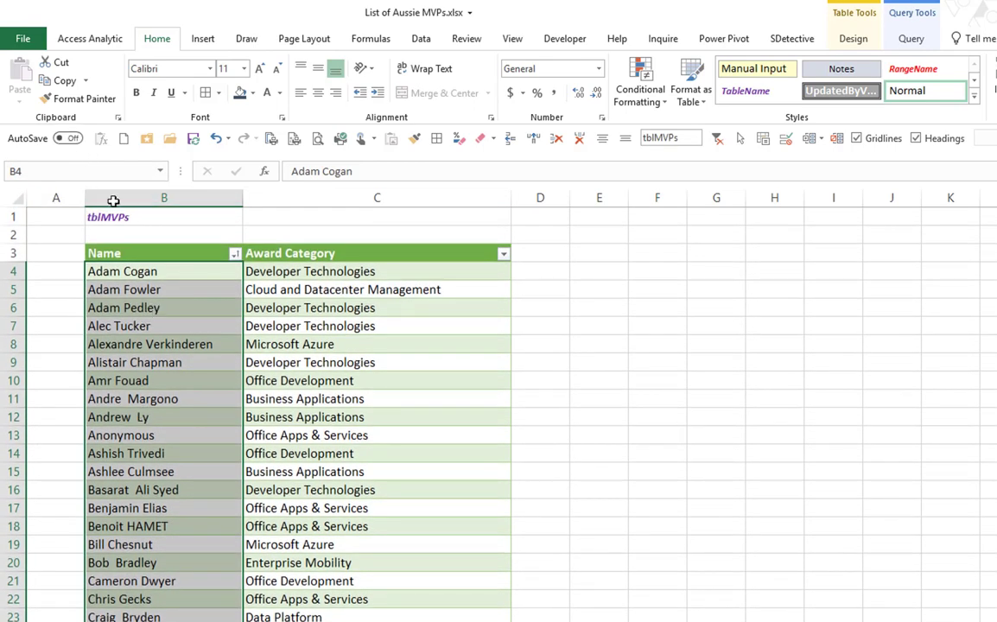
- On the sheet with the MVP Name and Category headings, give cells D4:D11 list data validation with the source =ddName
key("ctrl+Home")
key("ctrl+Page_Up")
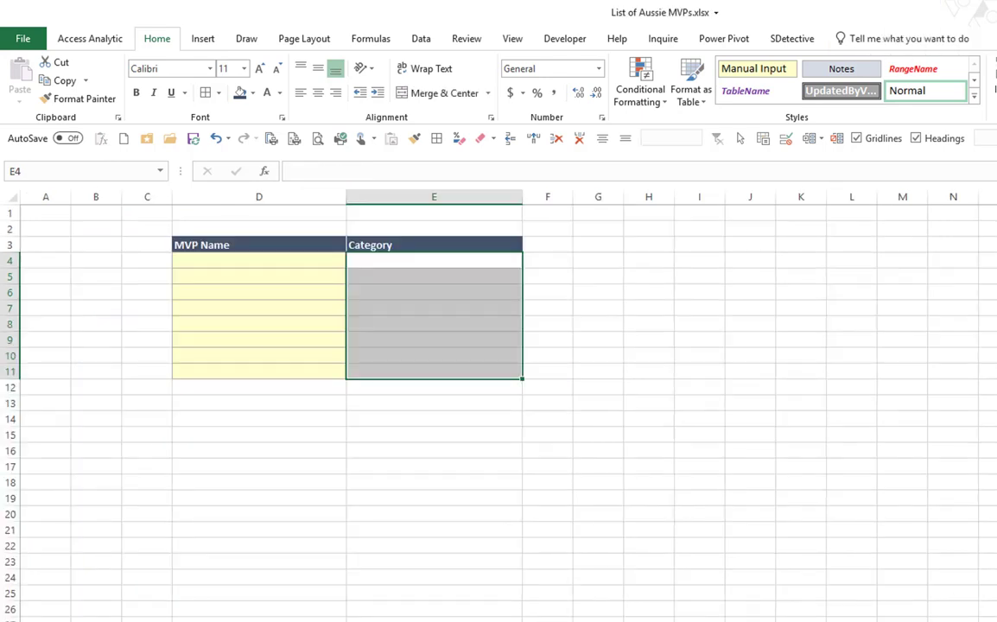
left_click_drag(288, 263, 265, 374)
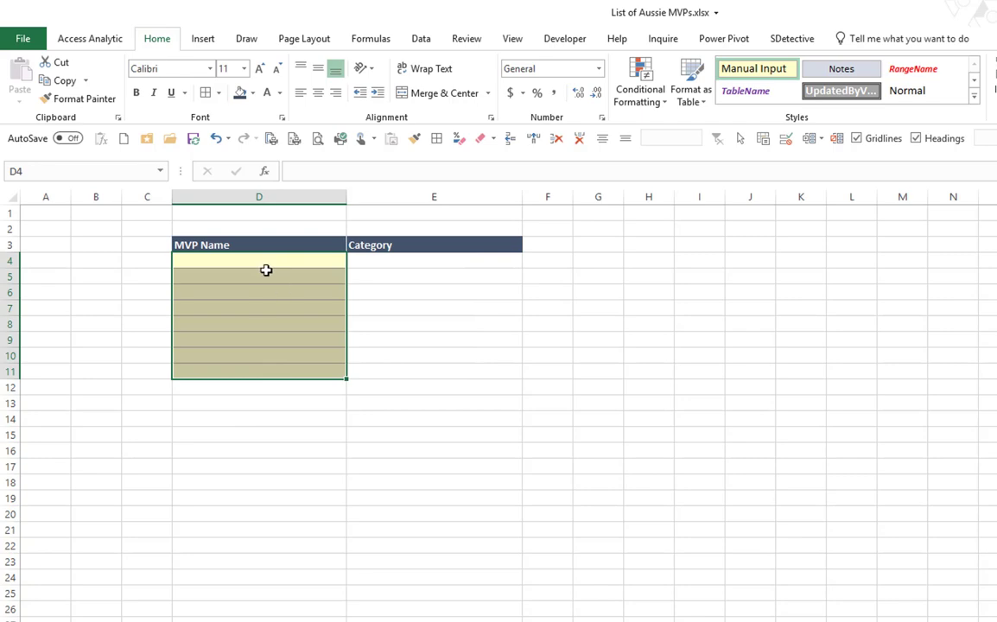
left_click(423, 40)
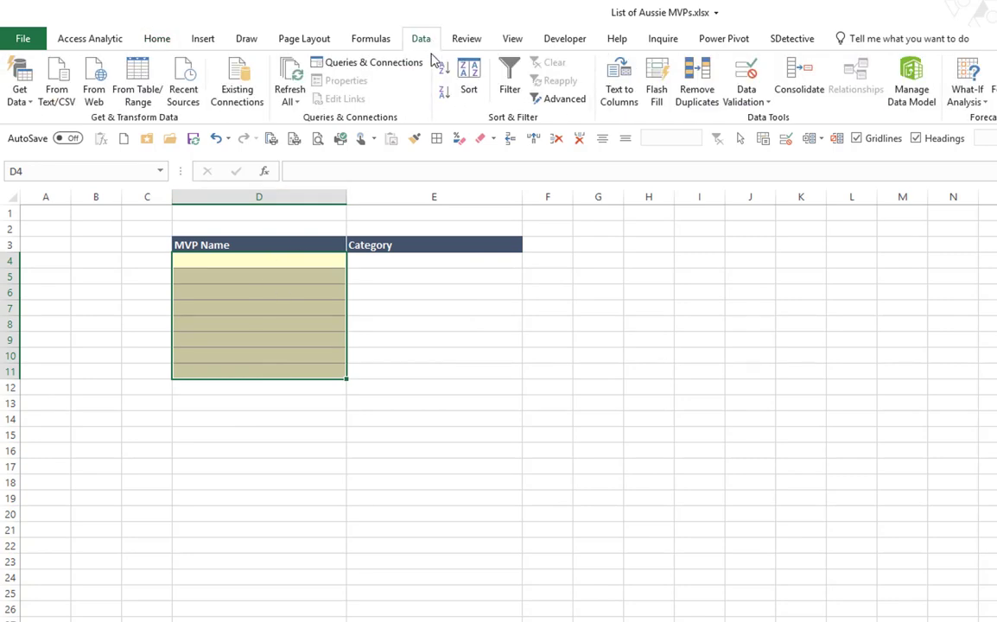
left_click(755, 76)
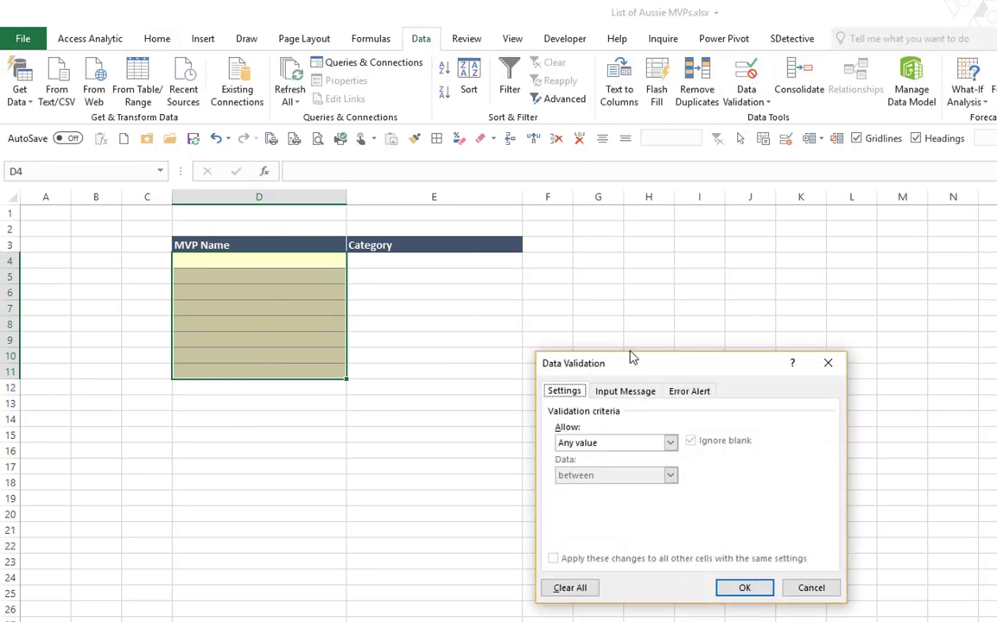
left_click(670, 442)
left_click(576, 489)
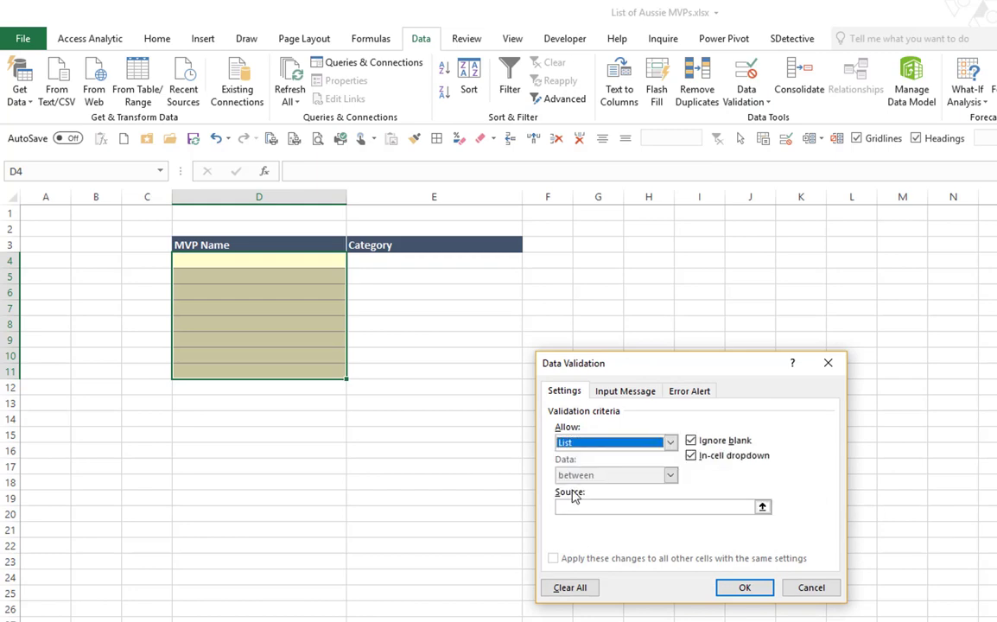
left_click(579, 510)
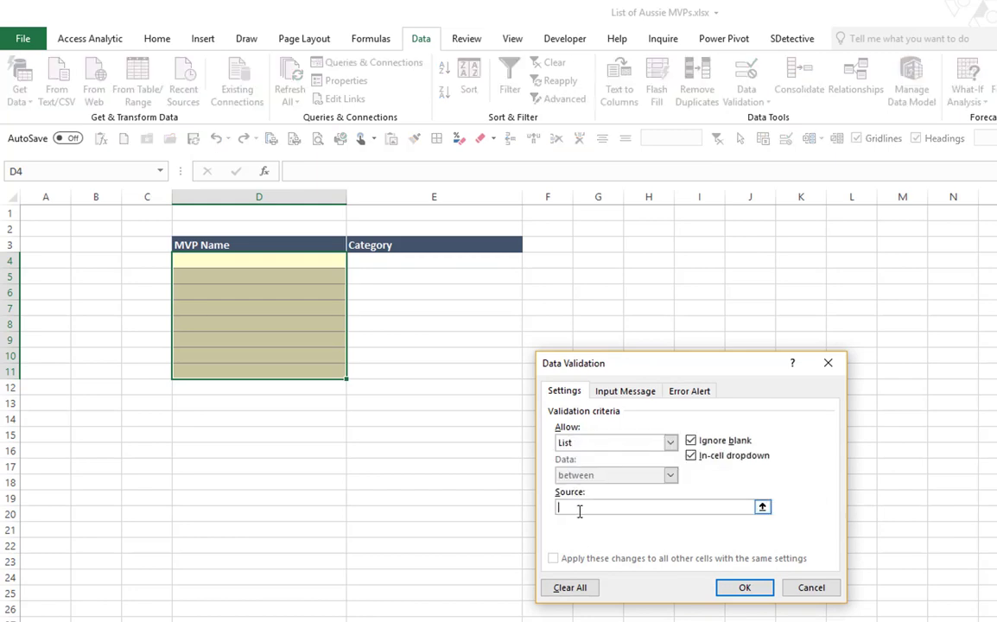
key("F3")
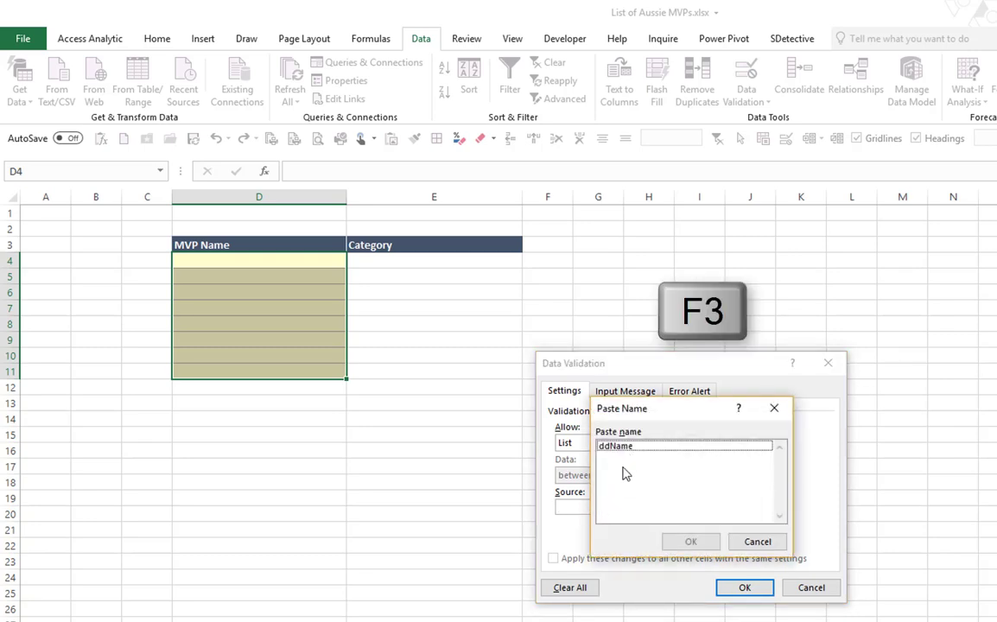
double_click(647, 450)
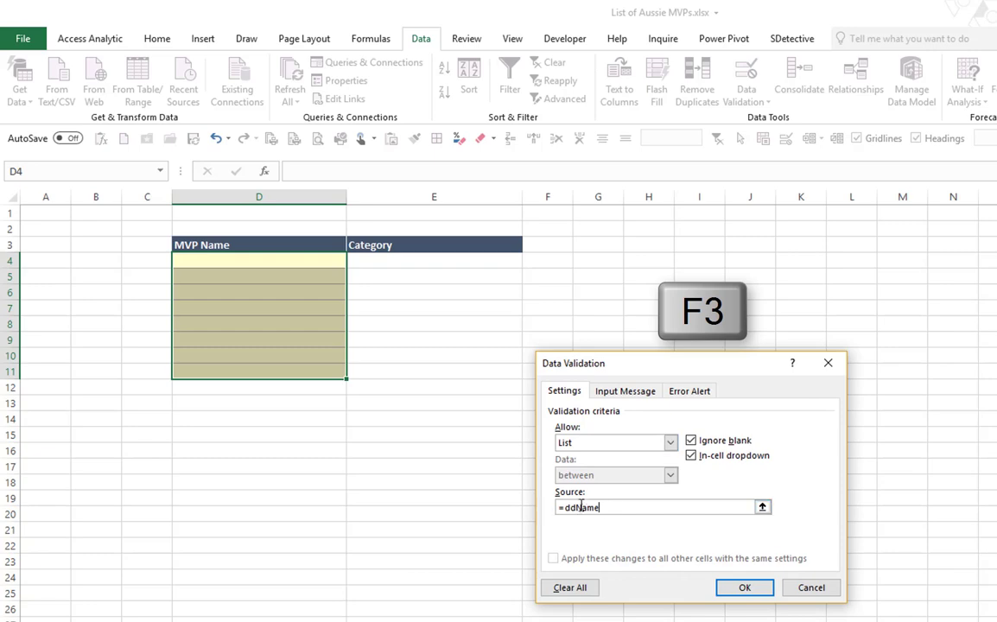
left_click(750, 590)
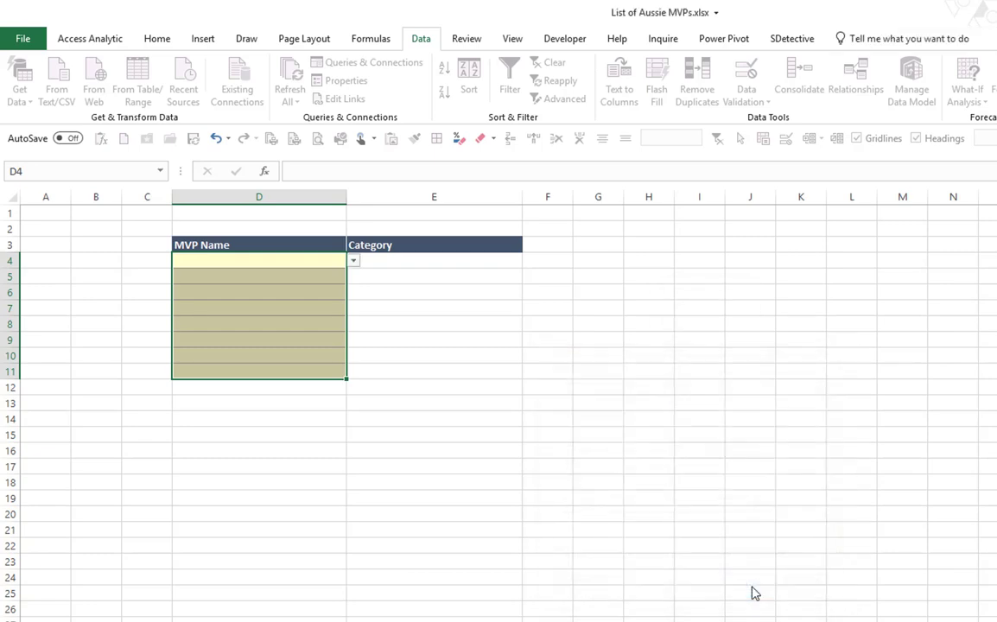
- Check the drop-down lists in D4 and D11, going through the D11 list to its last entry
left_click(396, 324)
left_click(320, 261)
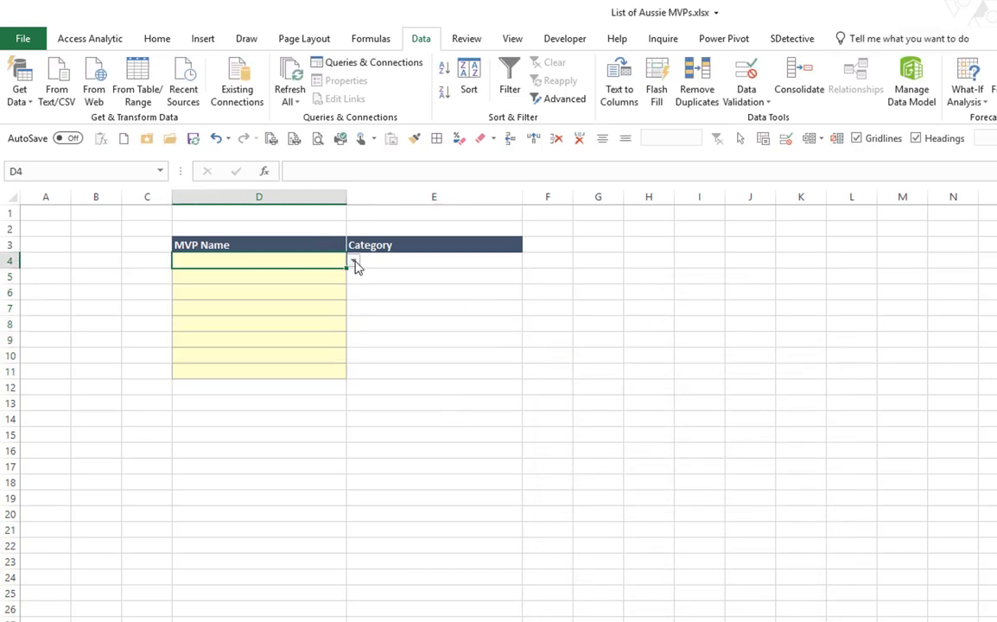
left_click(353, 261)
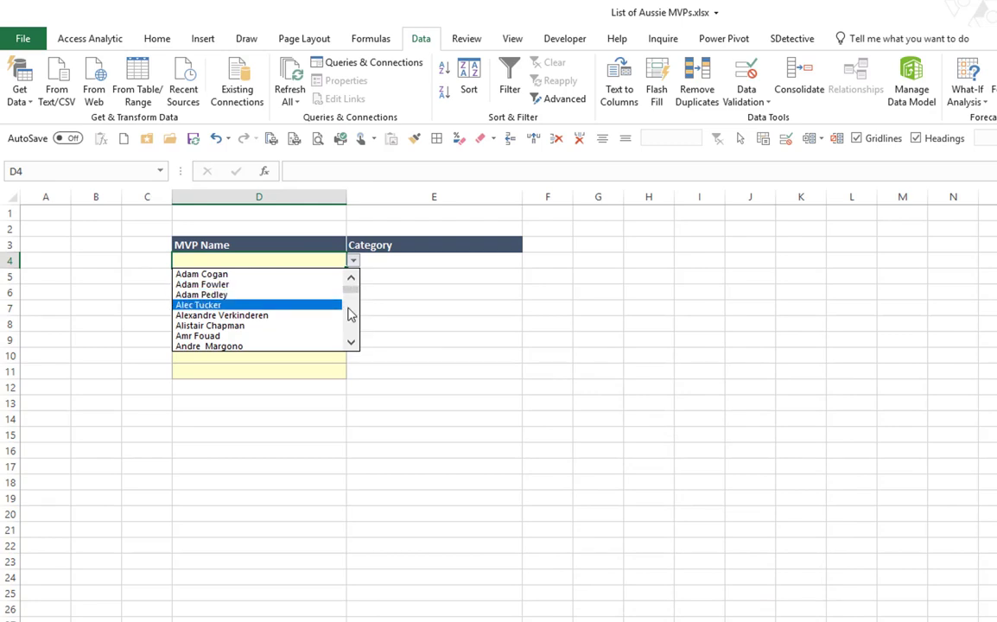
left_click(379, 350)
left_click(307, 325)
left_click(318, 368)
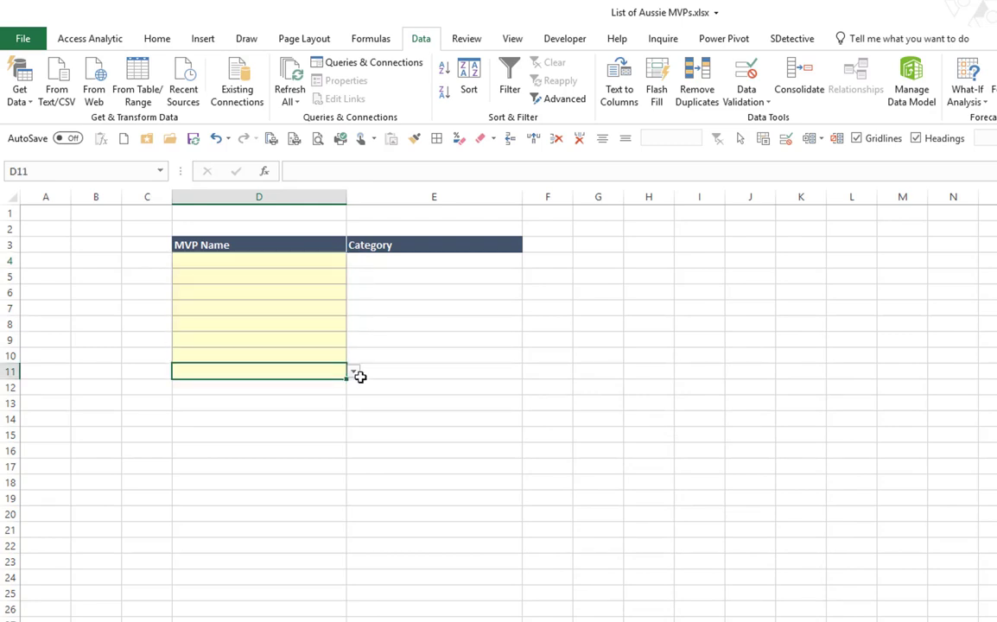
left_click(360, 377)
left_click(336, 374)
left_click(353, 372)
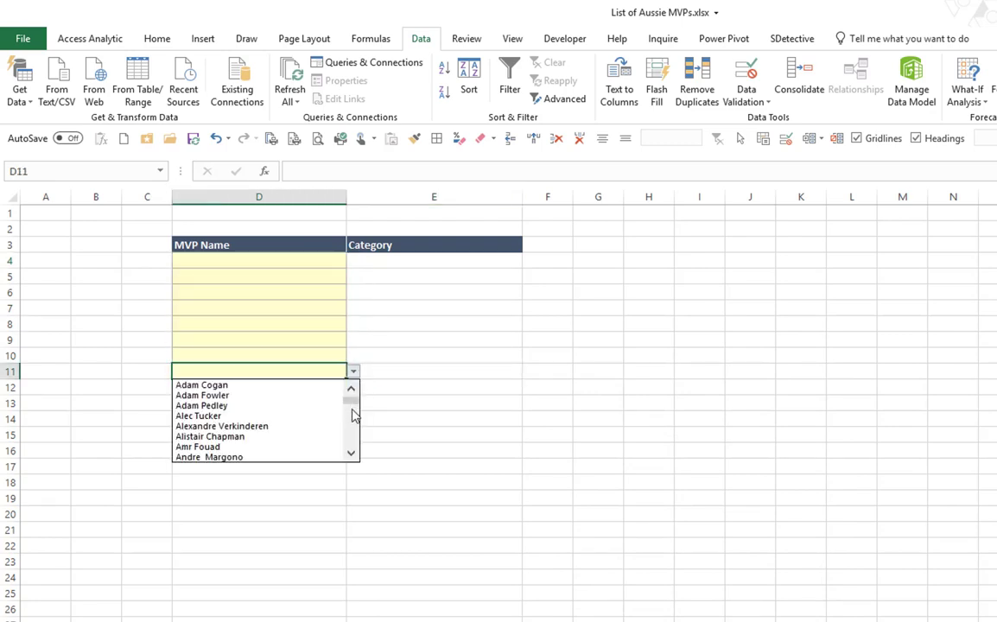
left_click_drag(359, 407, 352, 456)
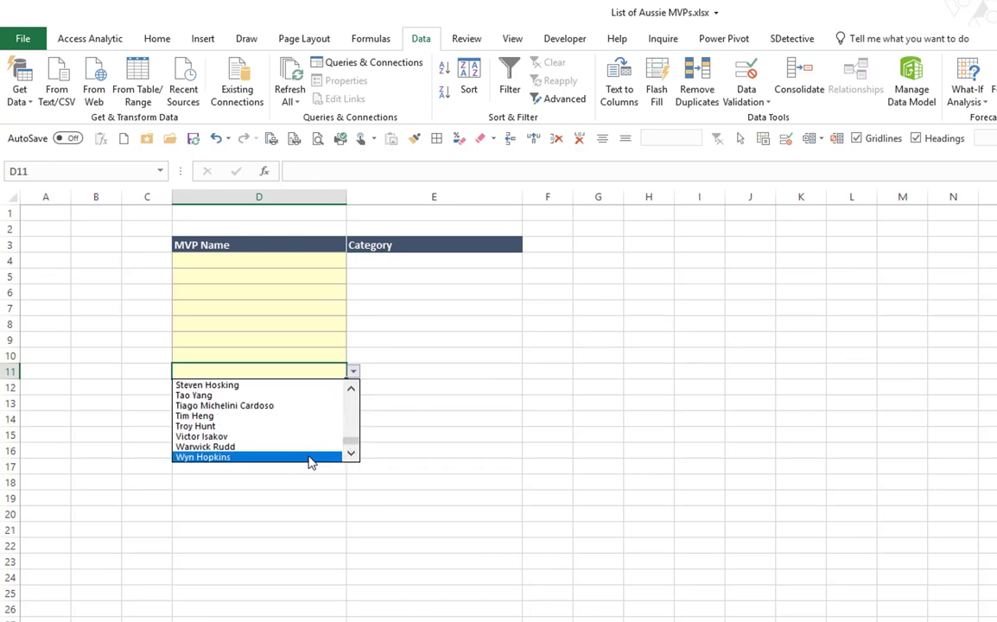
key("Escape")
- Add the entry New in B105, directly below the last name of the tblMVPs table
key("ctrl+Page_Up")
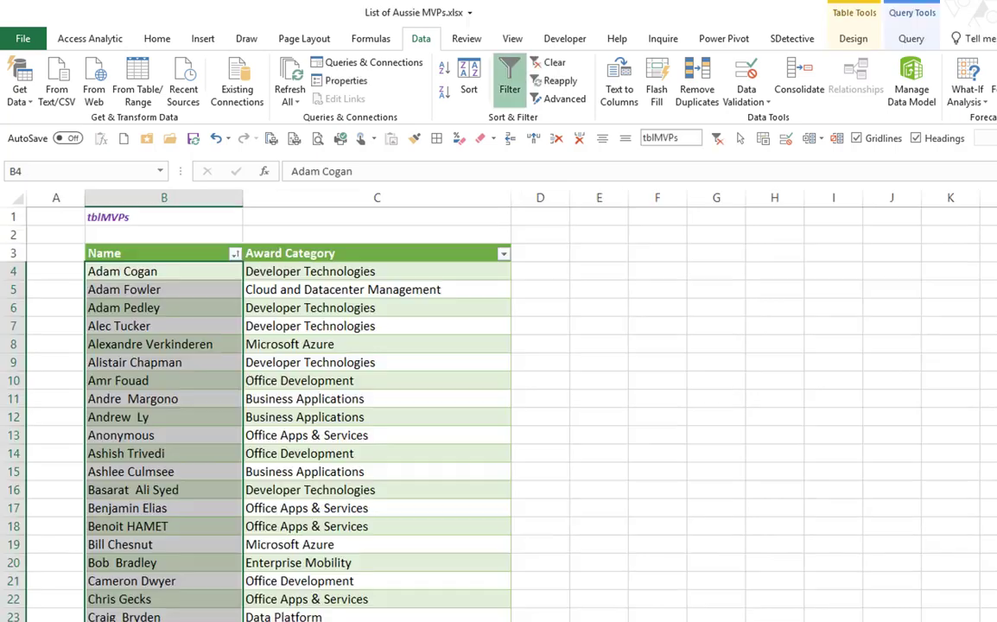
left_click(165, 621)
key("ctrl+space")
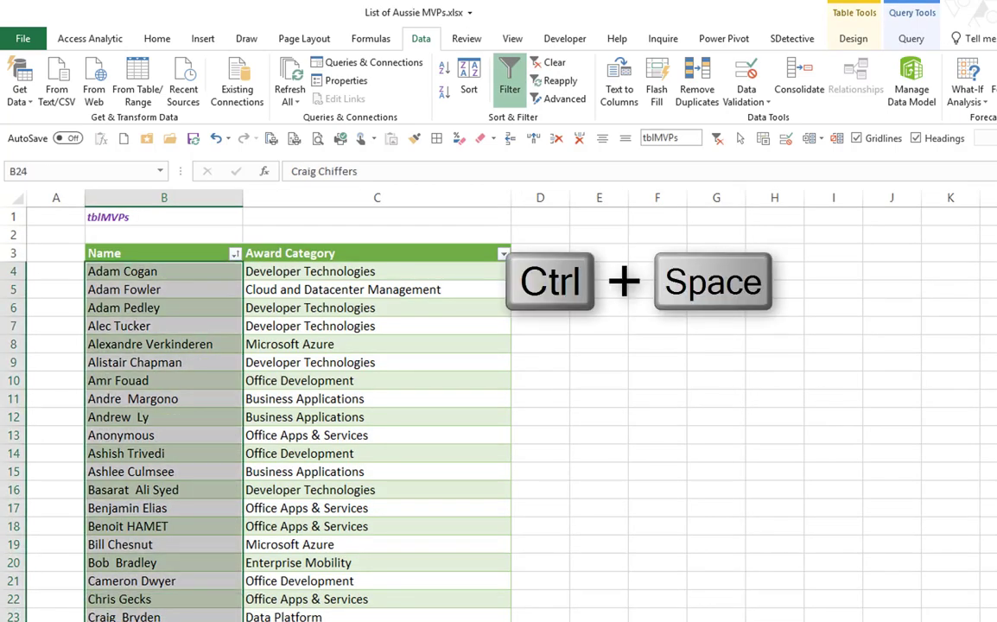
key("ctrl+period")
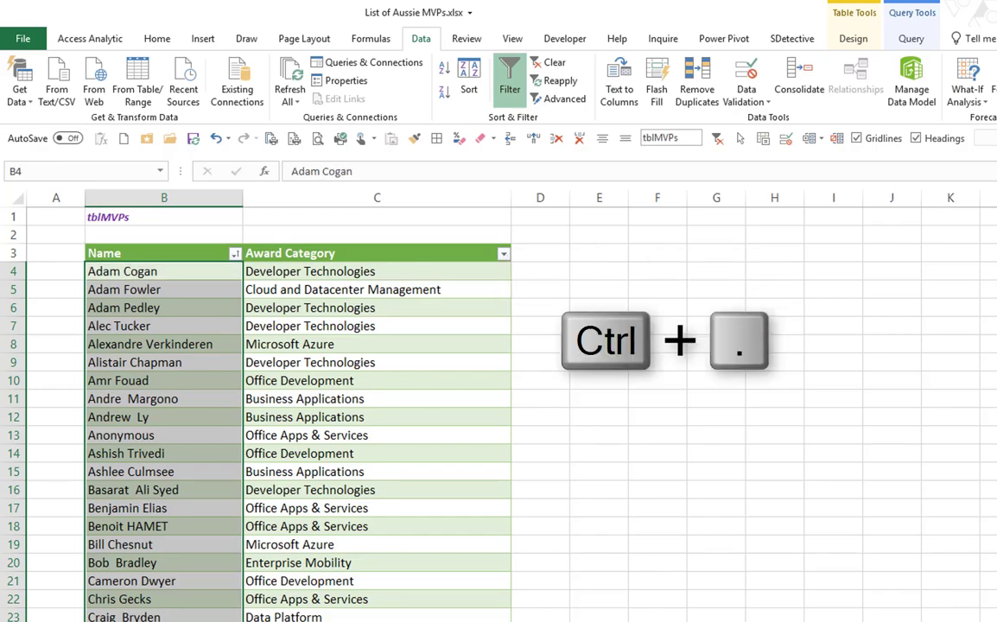
key("ctrl+period")
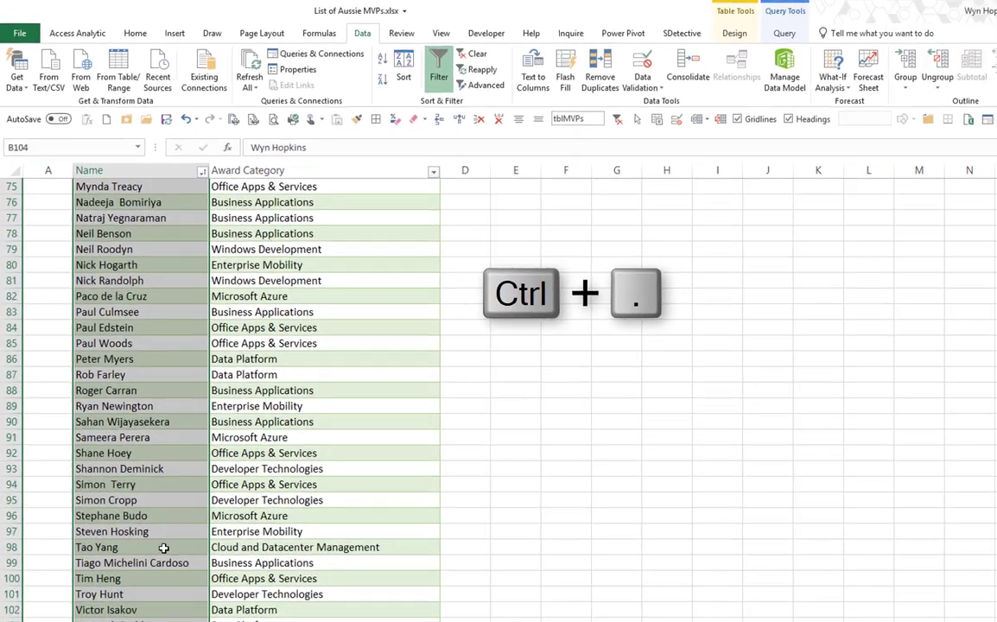
left_click(129, 574)
scroll(131, 578, "down", 1)
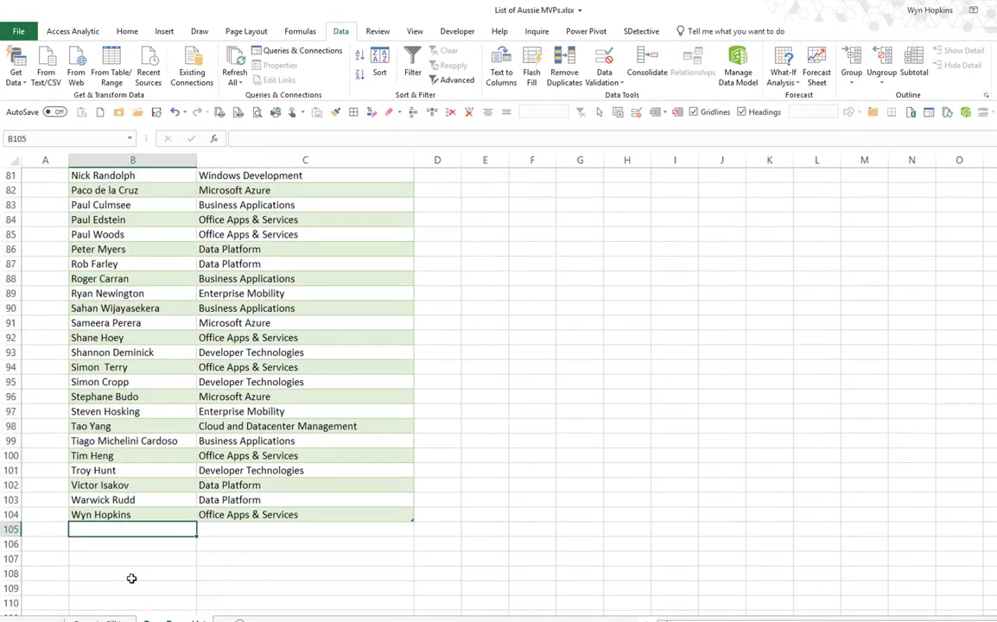
type("New")
key("Return")
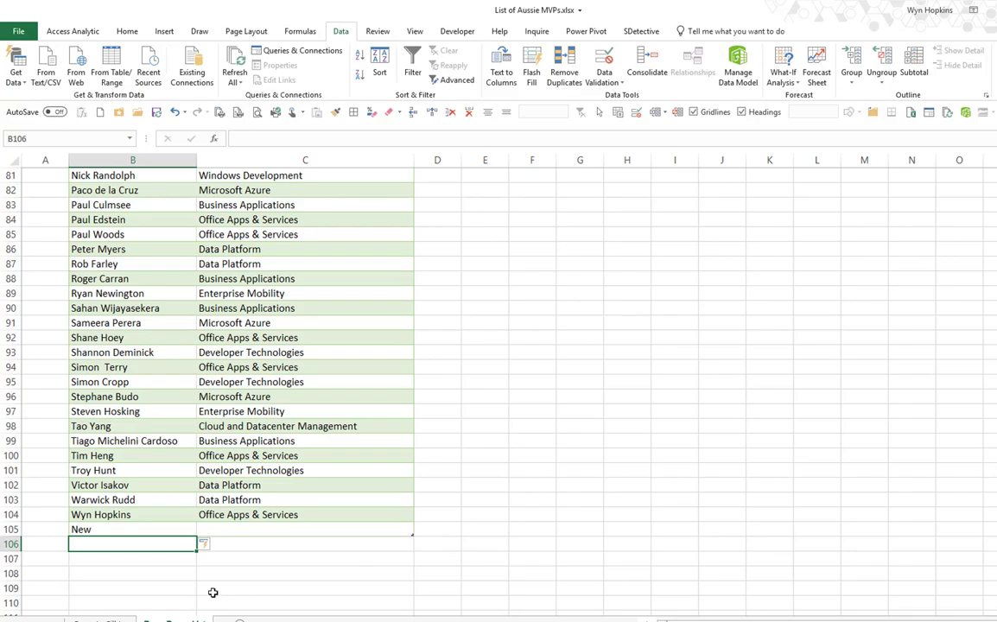
- Back on the MVP Name sheet, fill D11 from its drop-down list with the name directly above New
left_click(89, 618)
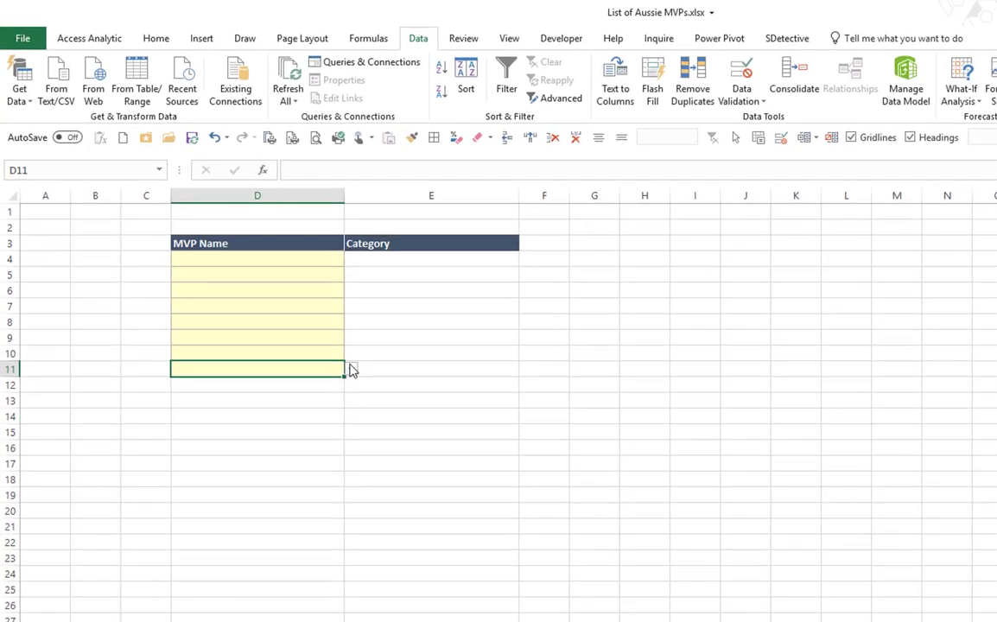
left_click(296, 309)
left_click_drag(351, 404, 349, 439)
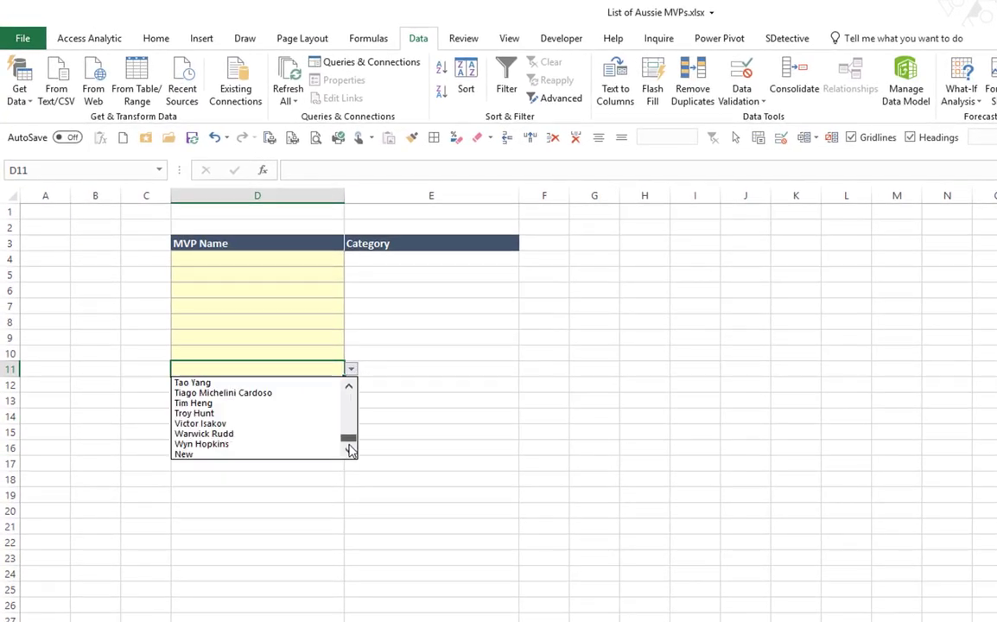
left_click(264, 444)
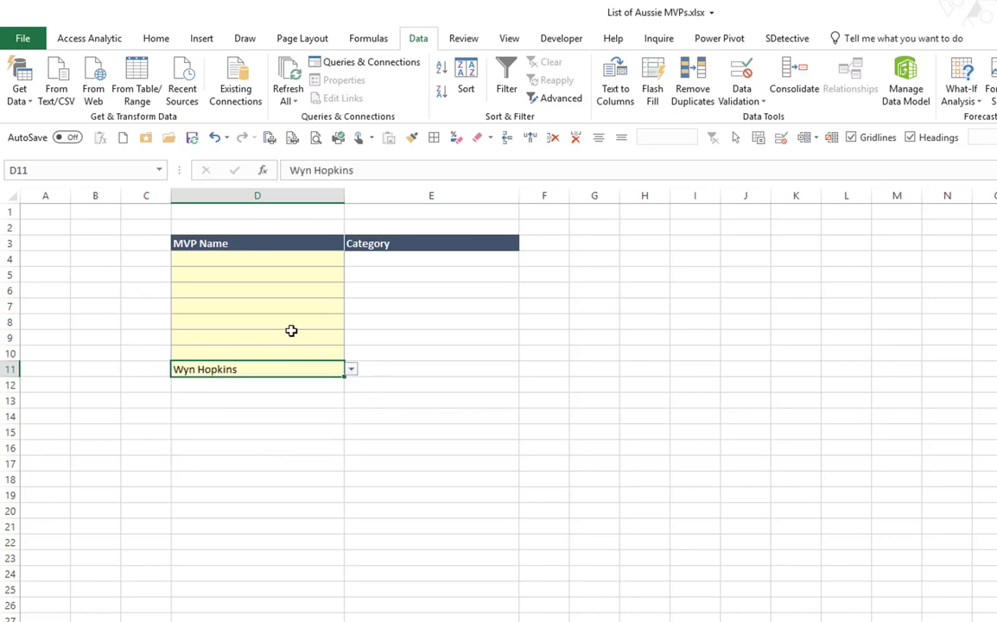
- Enter the autocorrect code iii in E11 to insert the template =INDEX(Step3ResultColumn, MATCH(Step1LookupCell, Step2LookupColumn, 0))
left_click(394, 369)
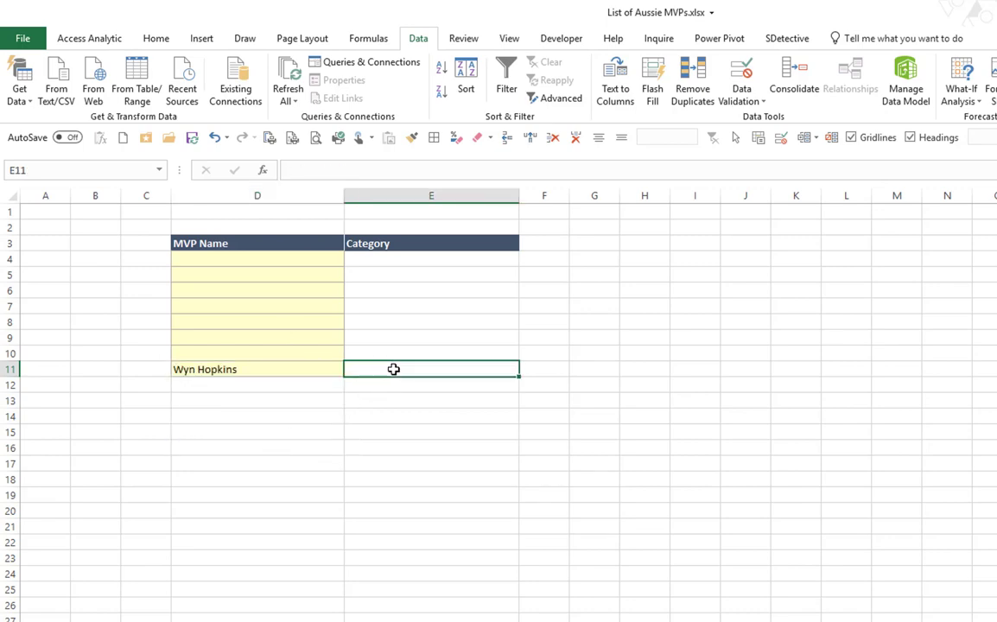
type("iii")
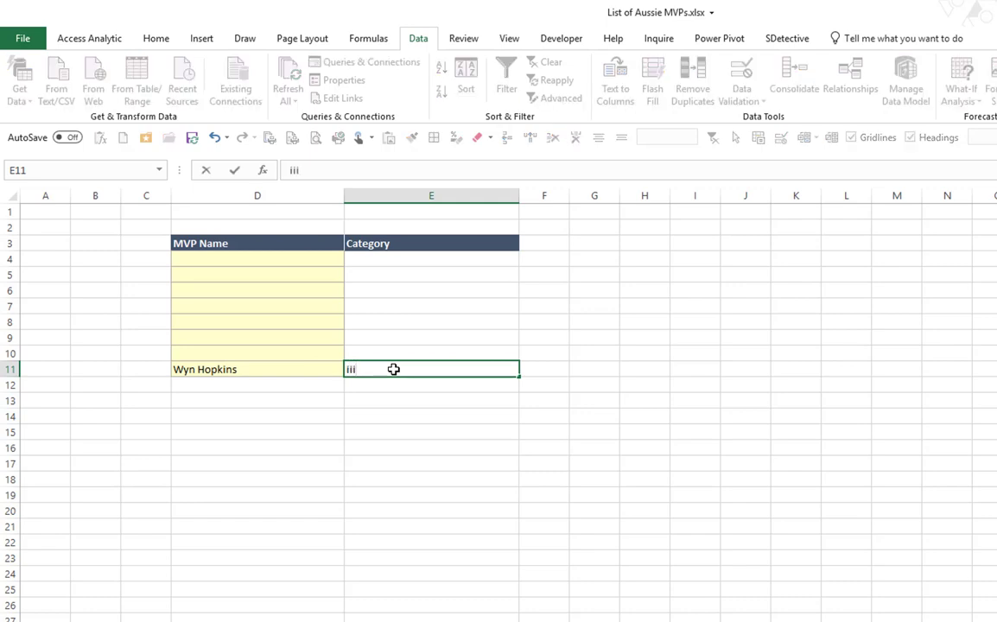
key("Return")
left_click(394, 369)
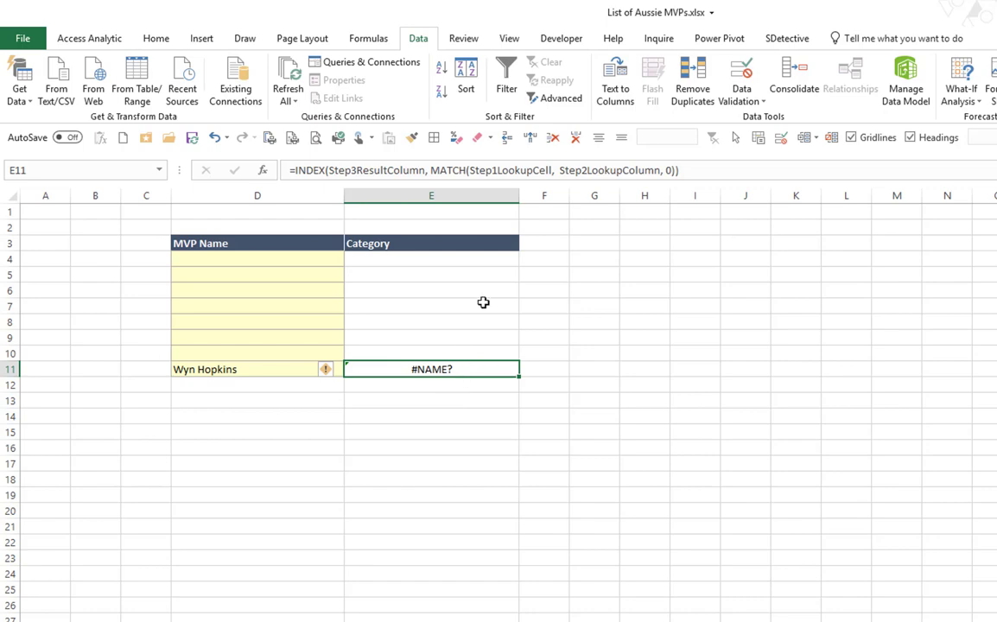
- In the E11 formula, replace Step1LookupCell with D11 and Step2LookupColumn with tblMVPs[Name]
double_click(516, 170)
left_click(208, 369)
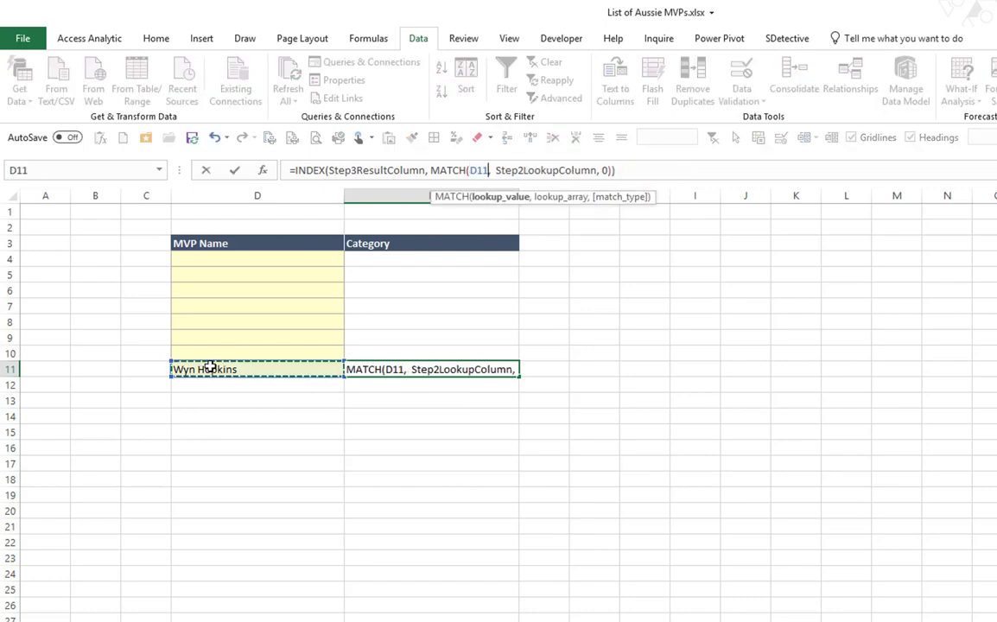
double_click(551, 171)
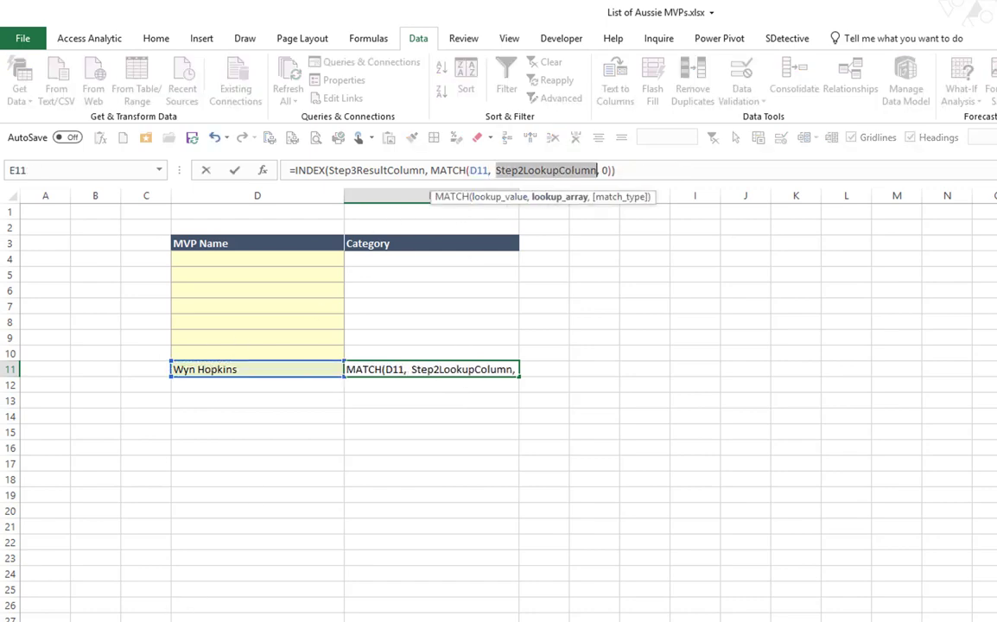
key("ctrl+Page_Down")
left_click(155, 451)
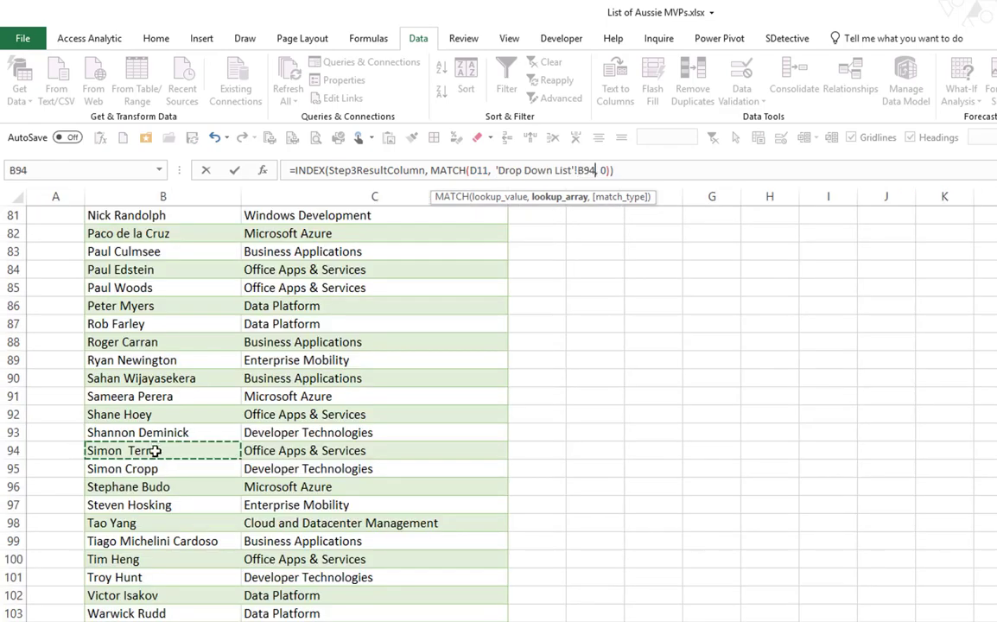
key("ctrl+space")
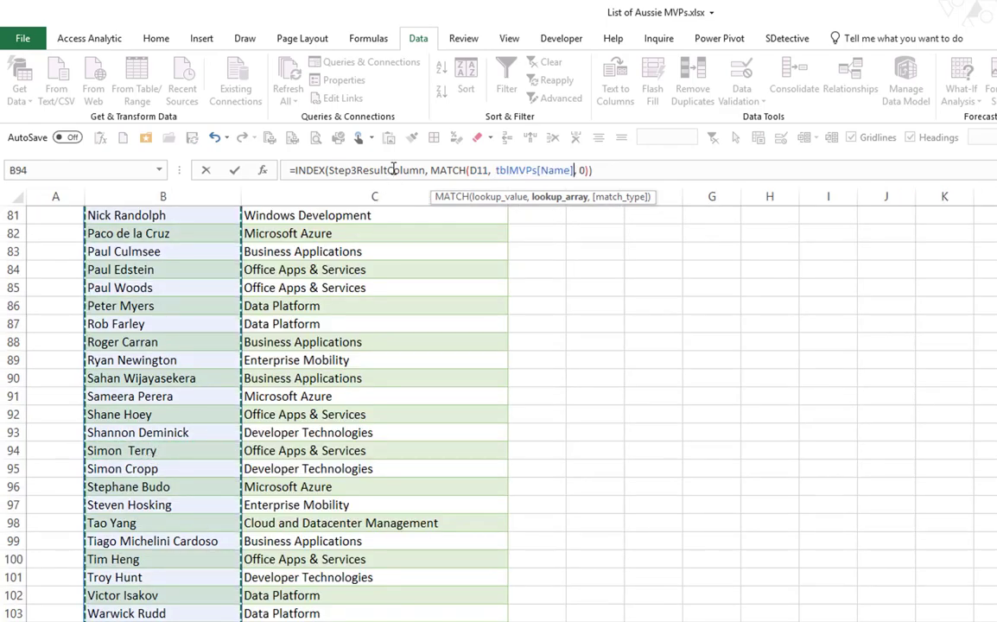
- Replace Step3ResultColumn in the formula with tblMVPs[Award Category] and complete the E11 lookup
double_click(334, 170)
left_click(319, 454)
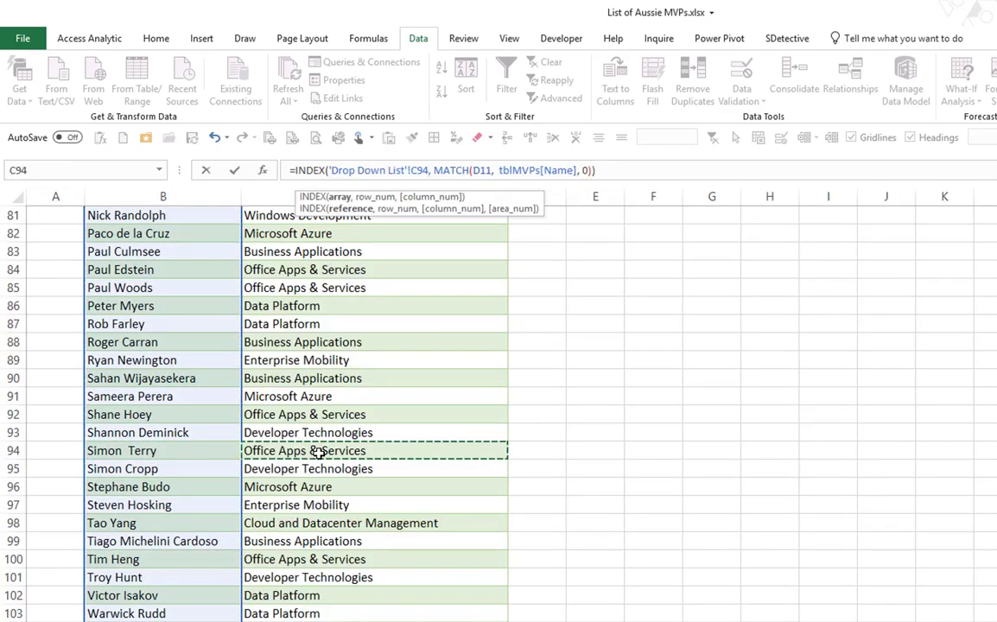
key("ctrl+space")
key("Return")
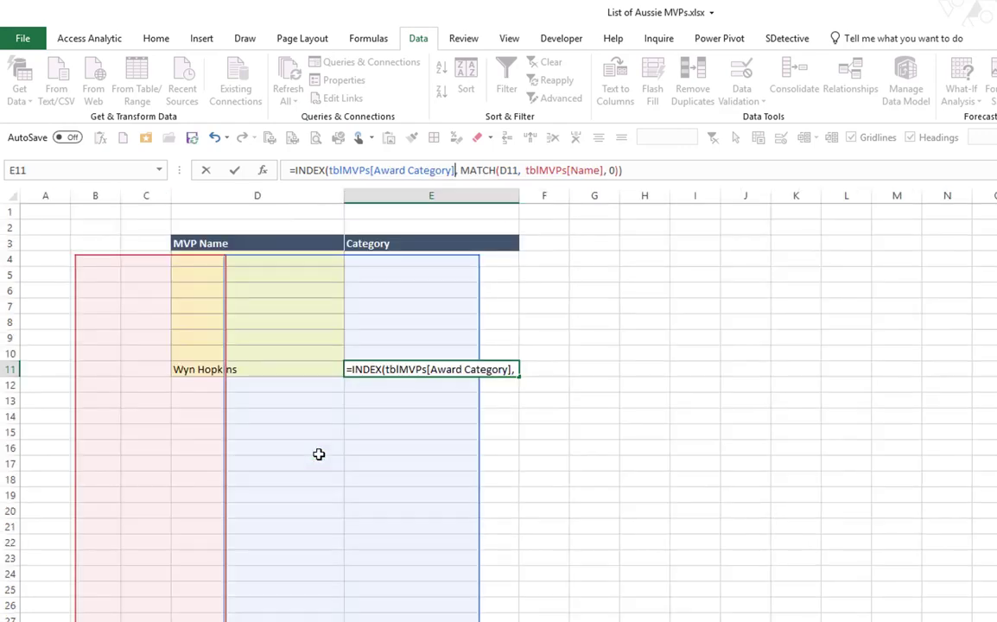
left_click(432, 370)
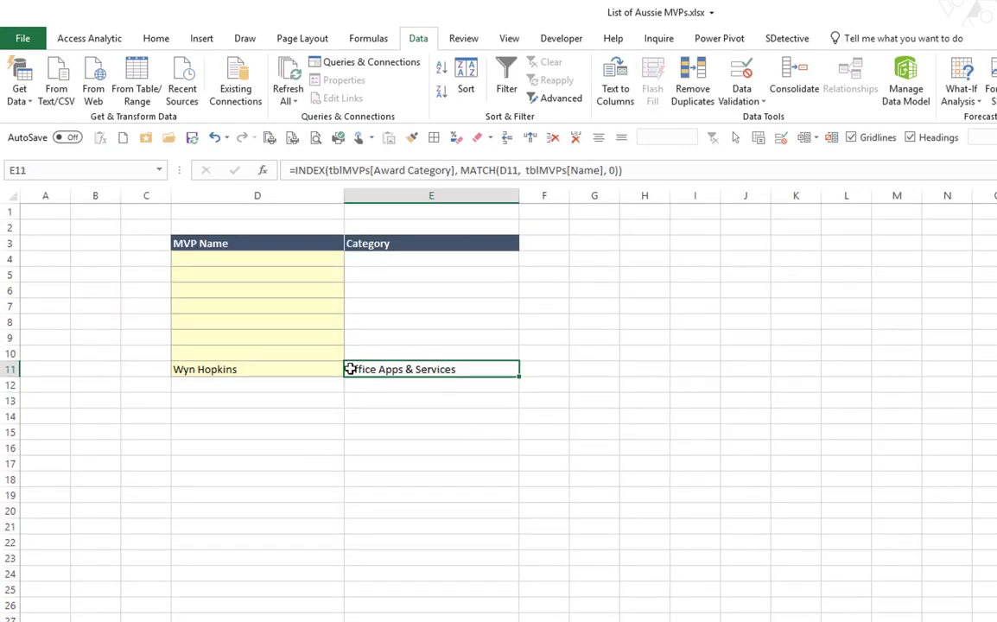
- Choose a different MVP name about a third of the way down the D11 drop-down list and check the E11 lookup
left_click(257, 369)
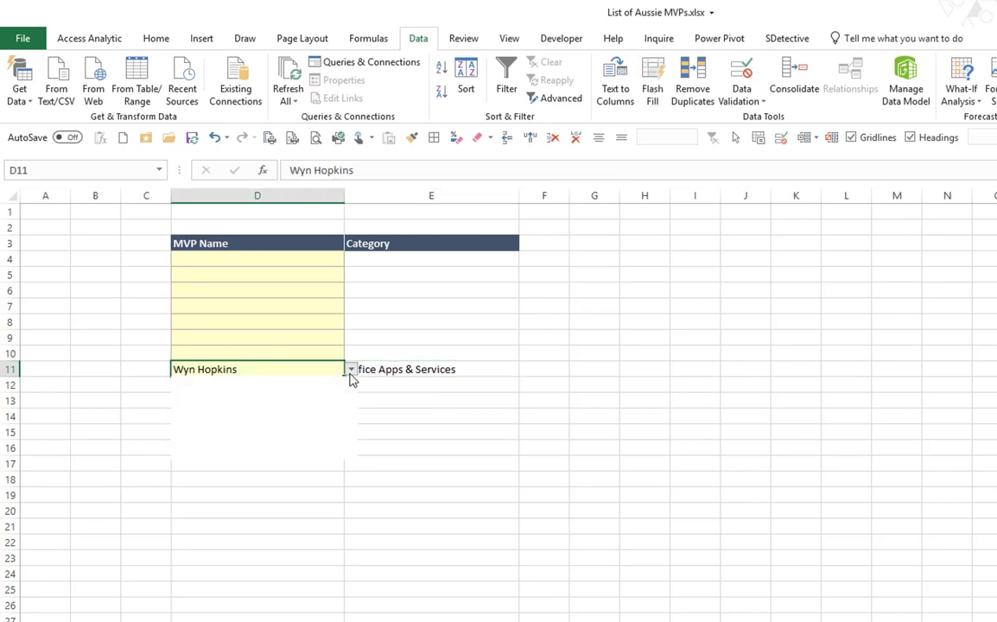
left_click(350, 369)
left_click_drag(350, 445, 352, 419)
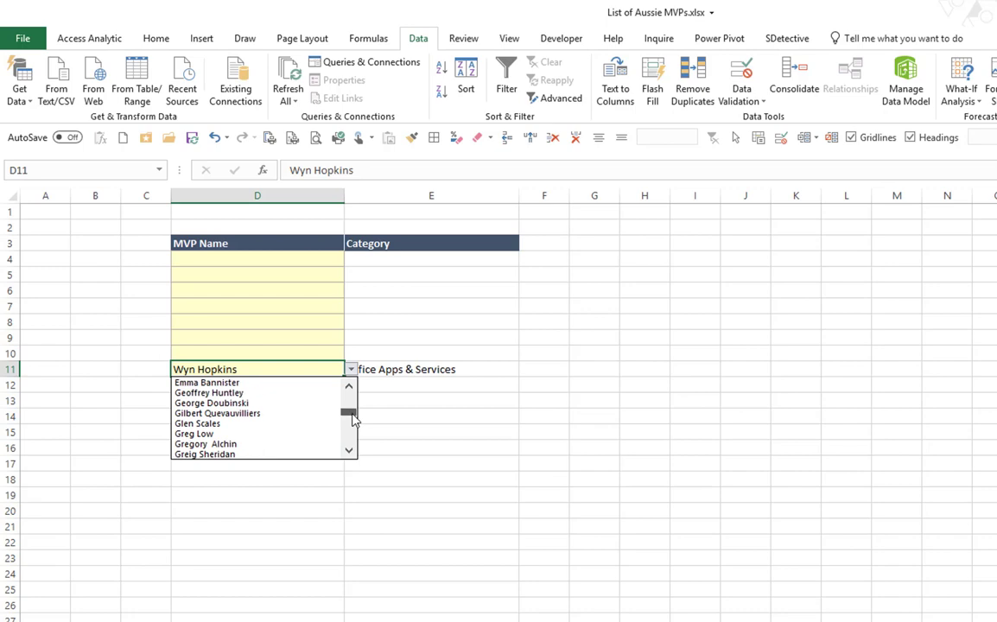
left_click(264, 414)
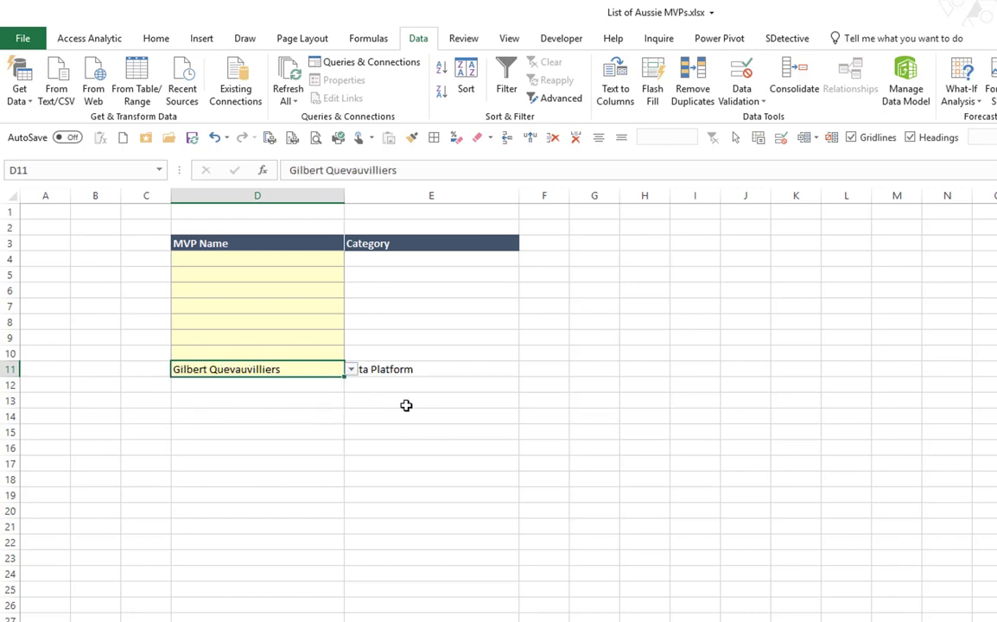
left_click(418, 370)
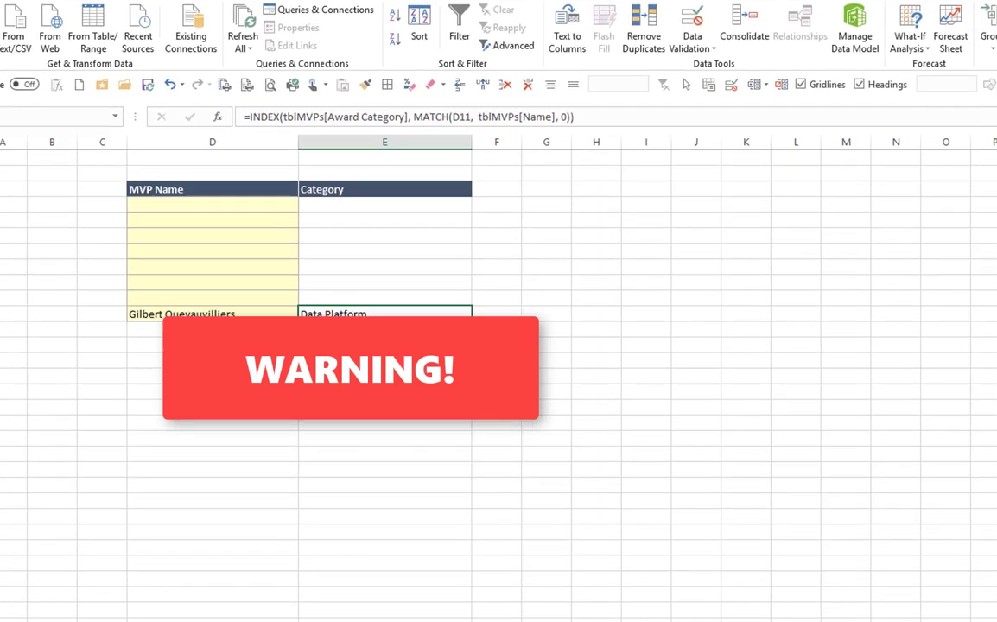
- Add a new sheet behind the Drop Down List sheet and name it Summary1
left_click(176, 611)
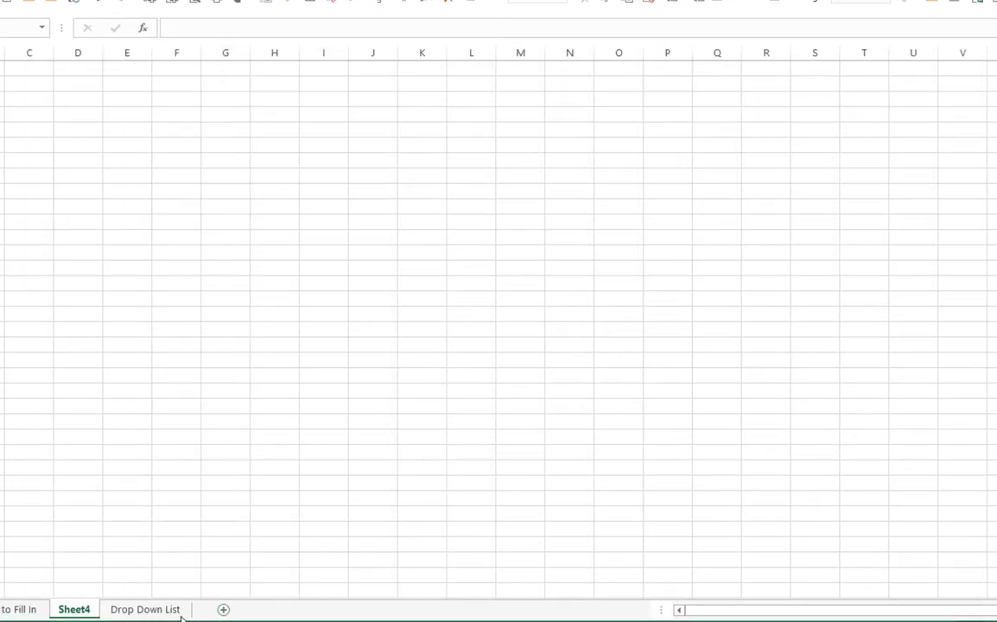
left_click_drag(197, 615, 182, 614)
double_click(177, 611)
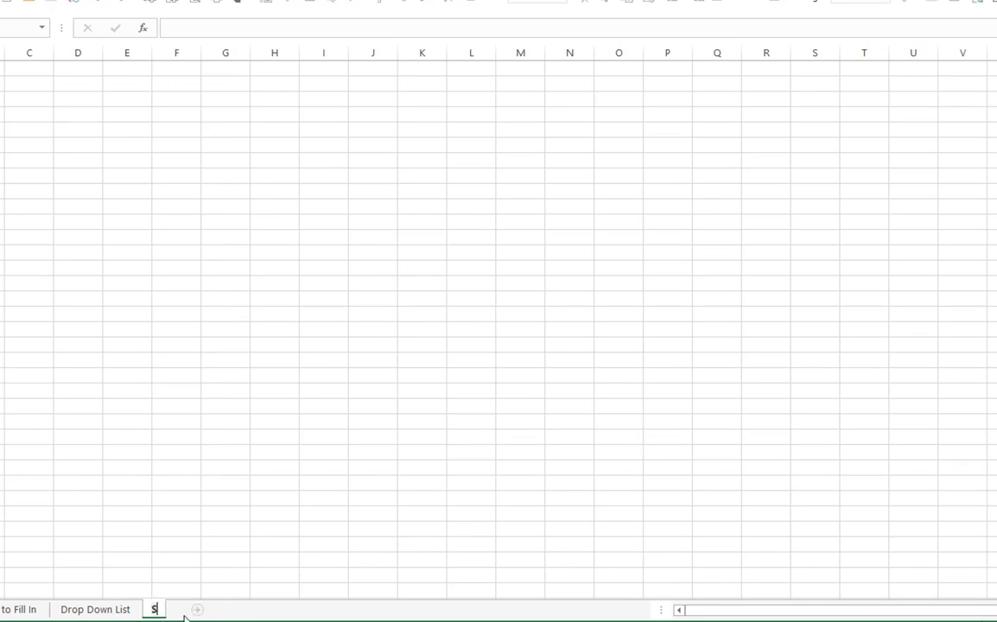
type("Summary1")
key("Return")
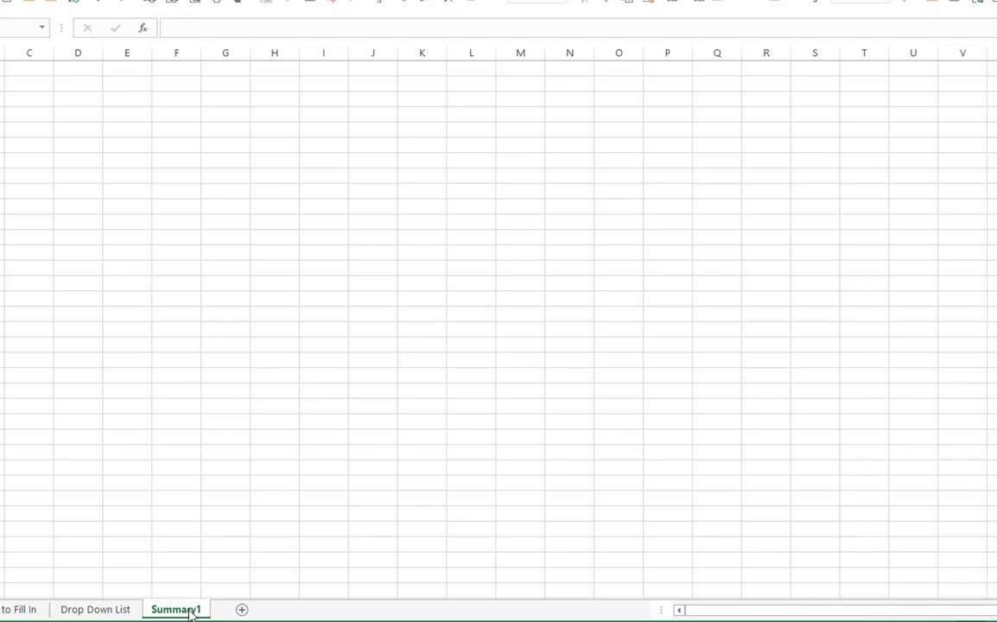
- Duplicate the Summary1 sheet directly behind itself and rename the copy Summary2
left_click_drag(190, 611, 233, 615)
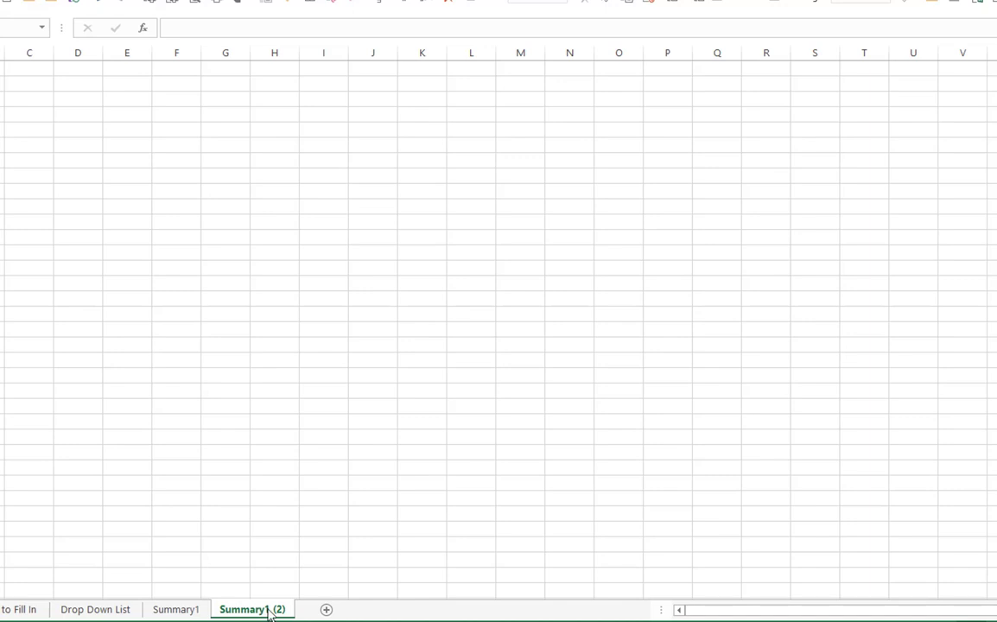
double_click(271, 611)
key("Right")
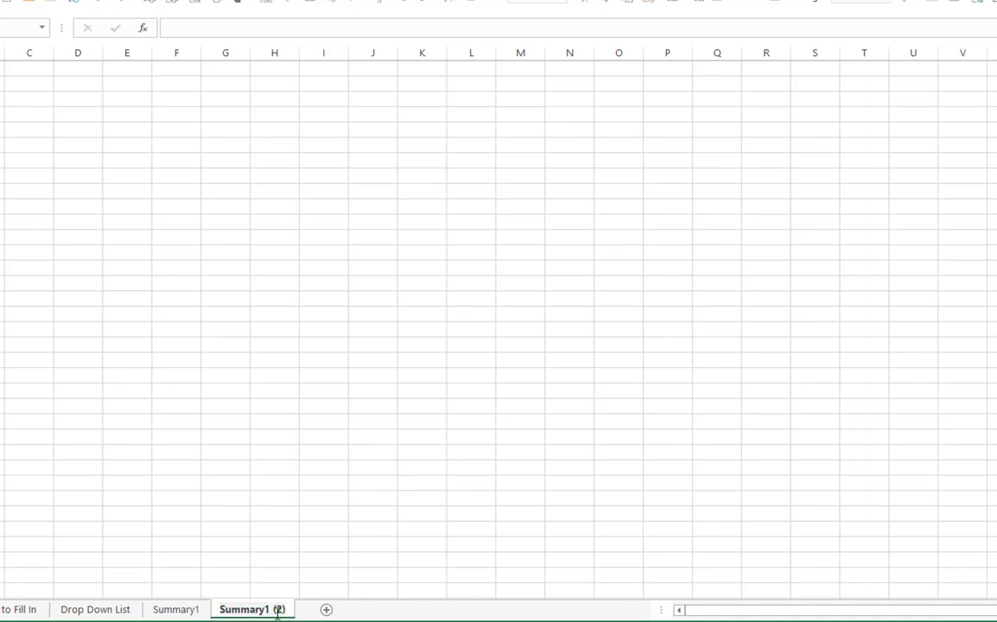
key("BackSpace")
key("BackSpace")
key("BackSpace")
key("BackSpace")
key("BackSpace")
type("2")
key("Return")
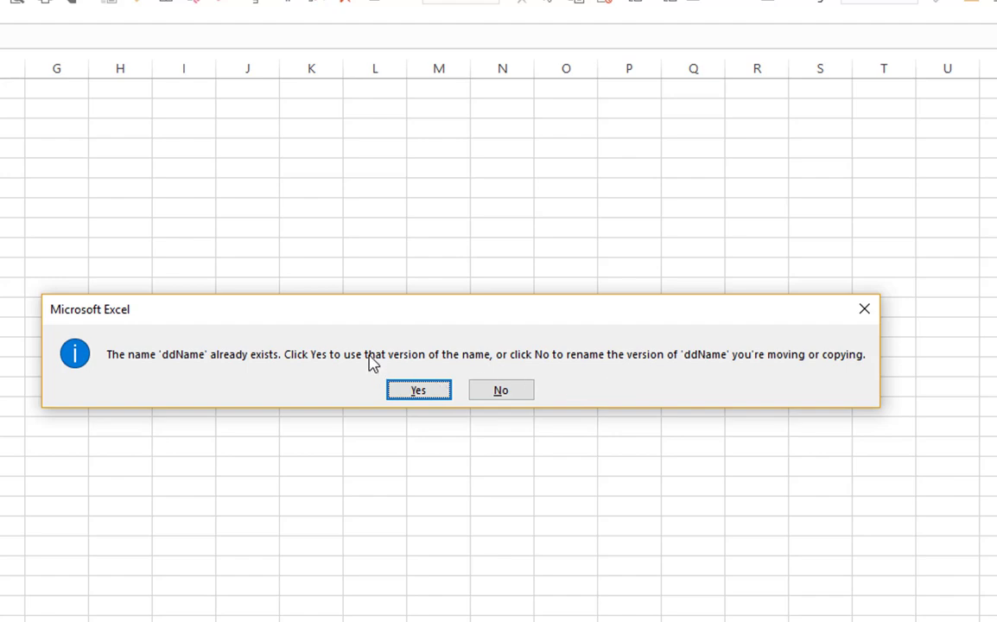
- Resolve the ddName conflict for the sheet being copied by using the existing version of the name
left_click(512, 401)
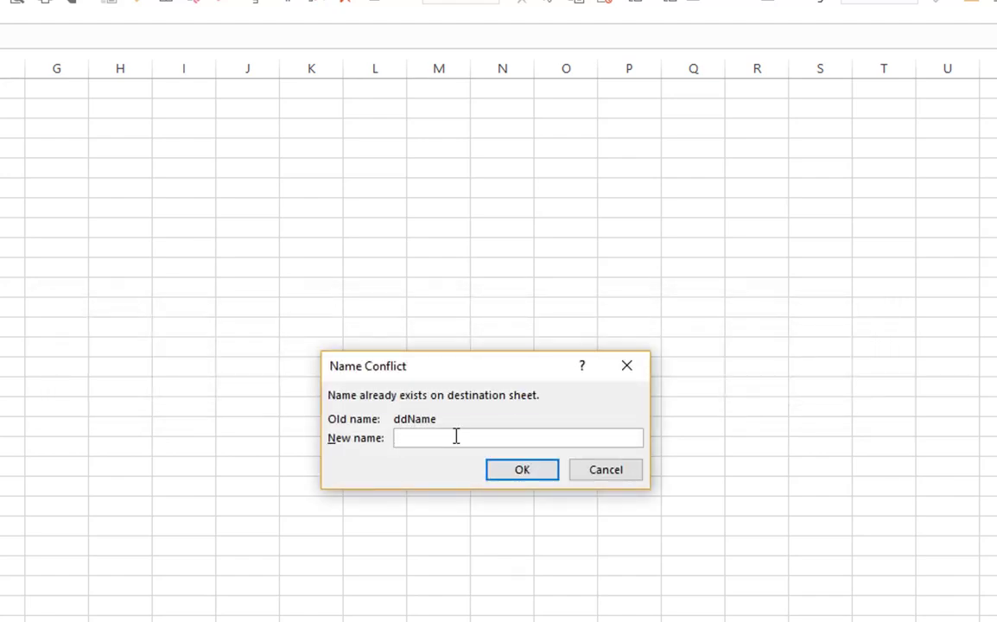
left_click(603, 477)
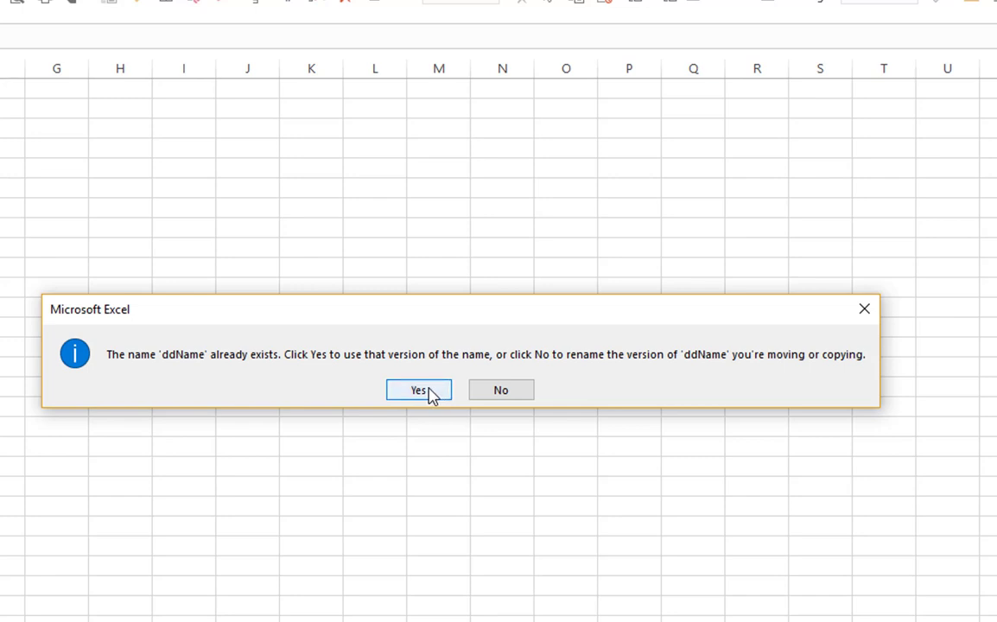
left_click(430, 394)
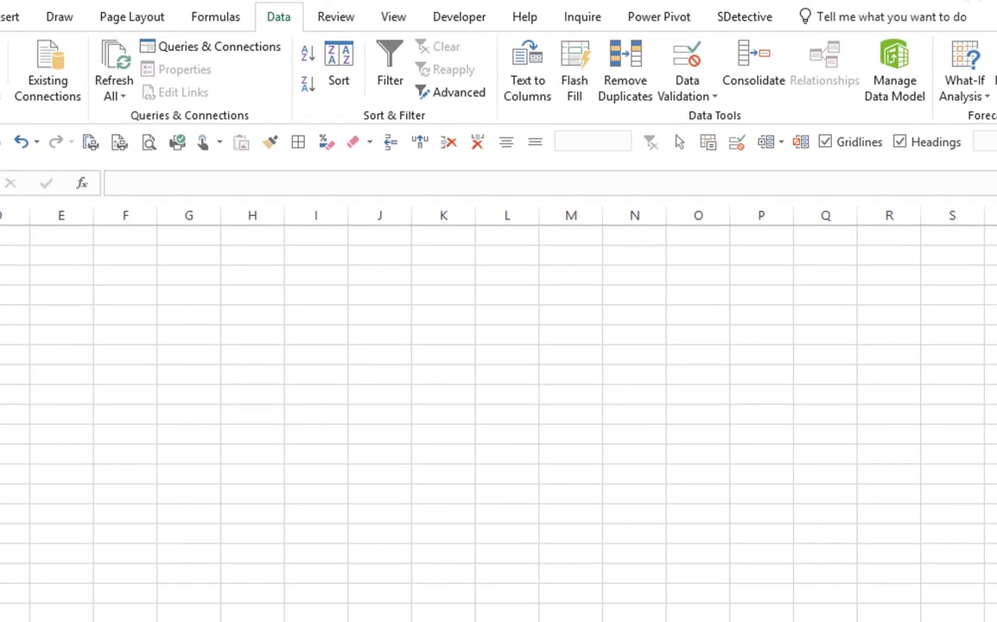
- In the Name Manager, delete the ddName entries scoped to Summary2 and Summary2 (2), leaving the workbook-level one
left_click(216, 13)
left_click(292, 82)
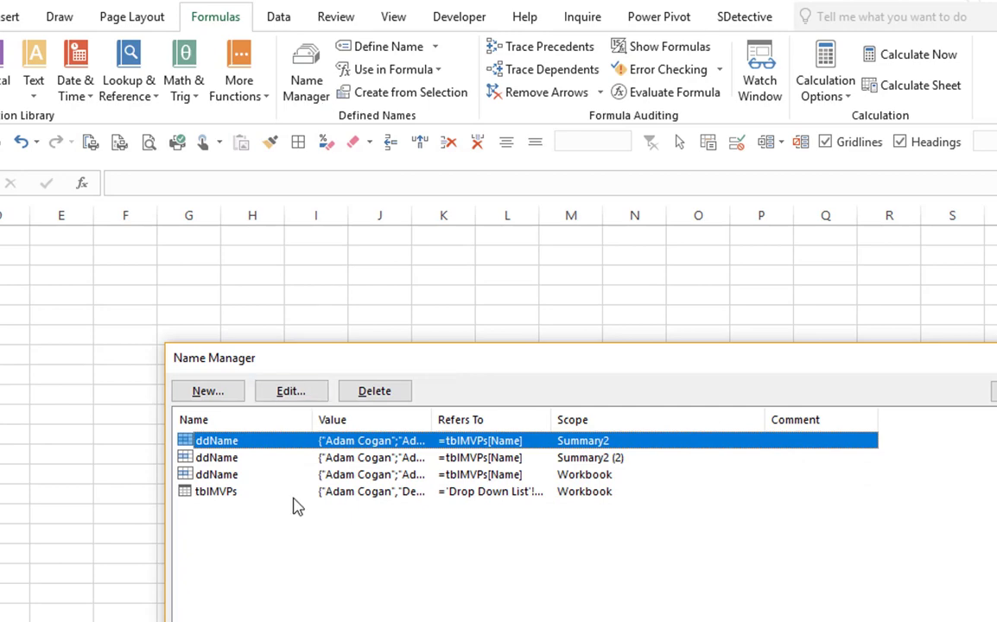
left_click(230, 477)
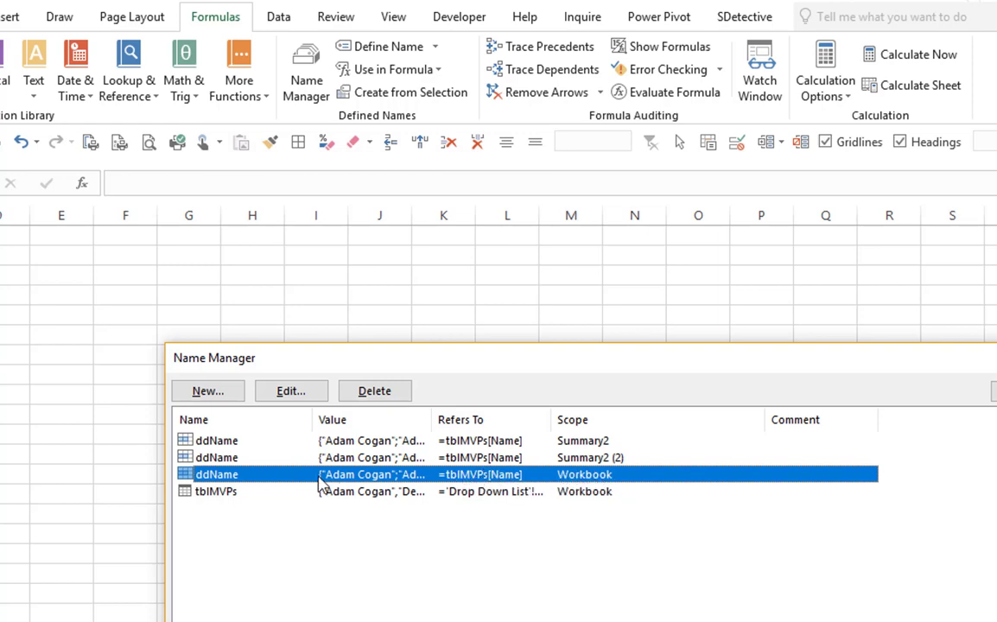
left_click(246, 459)
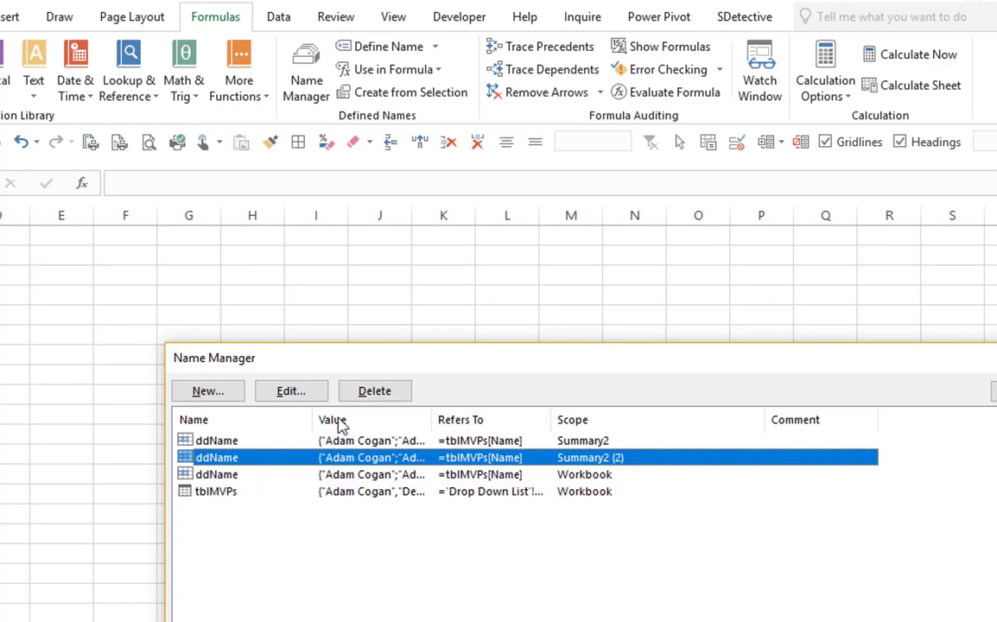
left_click(223, 443)
left_click(380, 395)
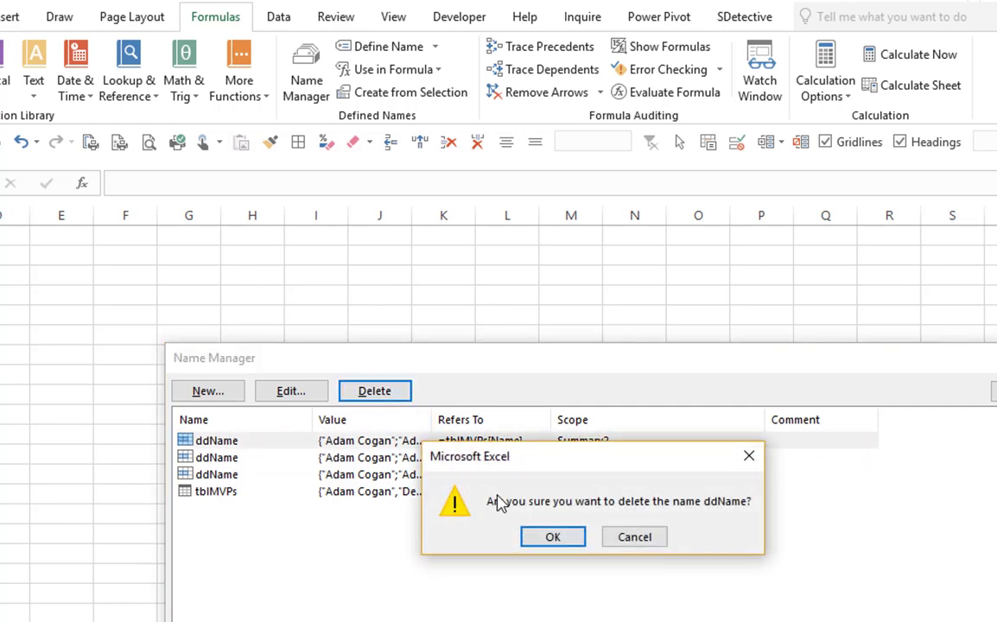
left_click(527, 536)
left_click(285, 442)
left_click(380, 396)
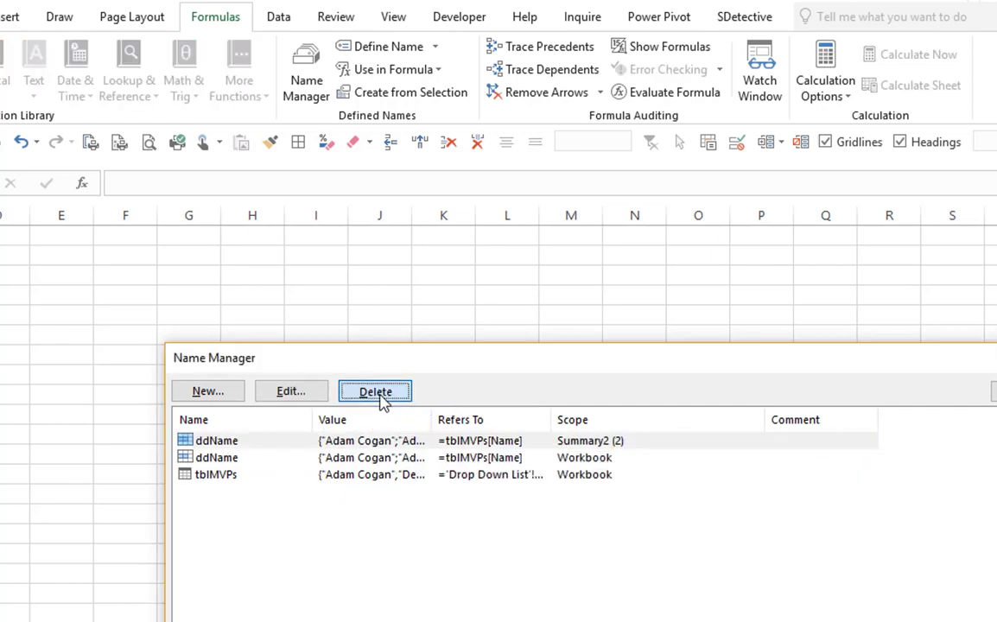
left_click(566, 539)
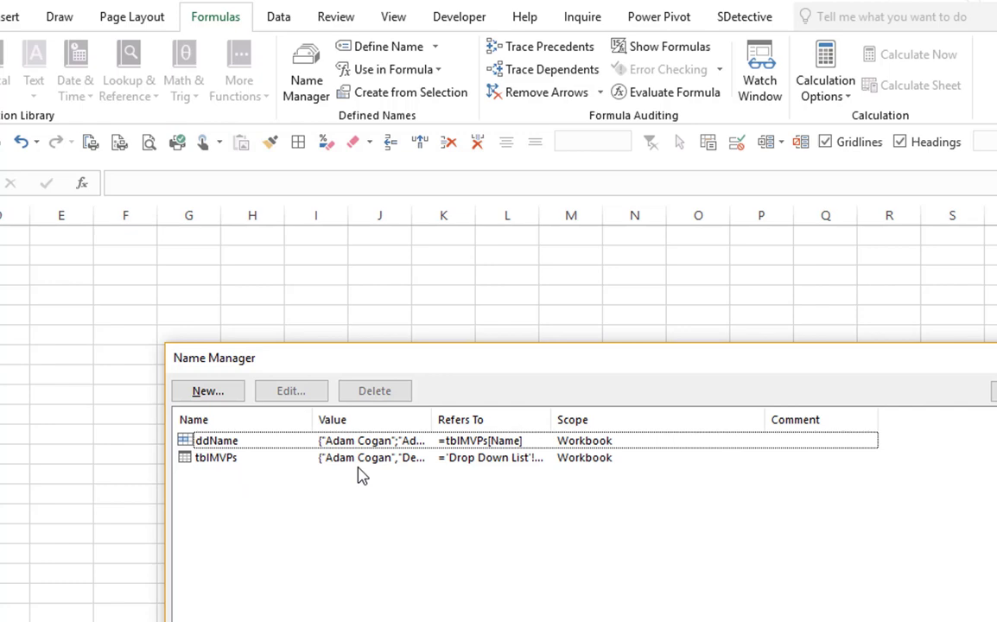
- Open the Refers to reference of the workbook-level ddName for range selection and clear its contents
left_click(239, 442)
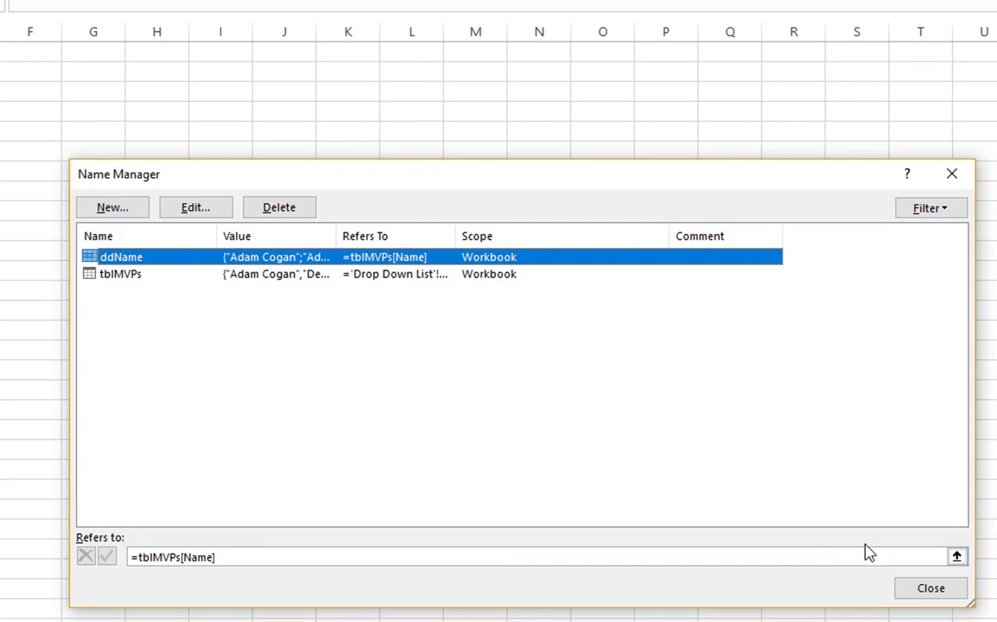
left_click(957, 558)
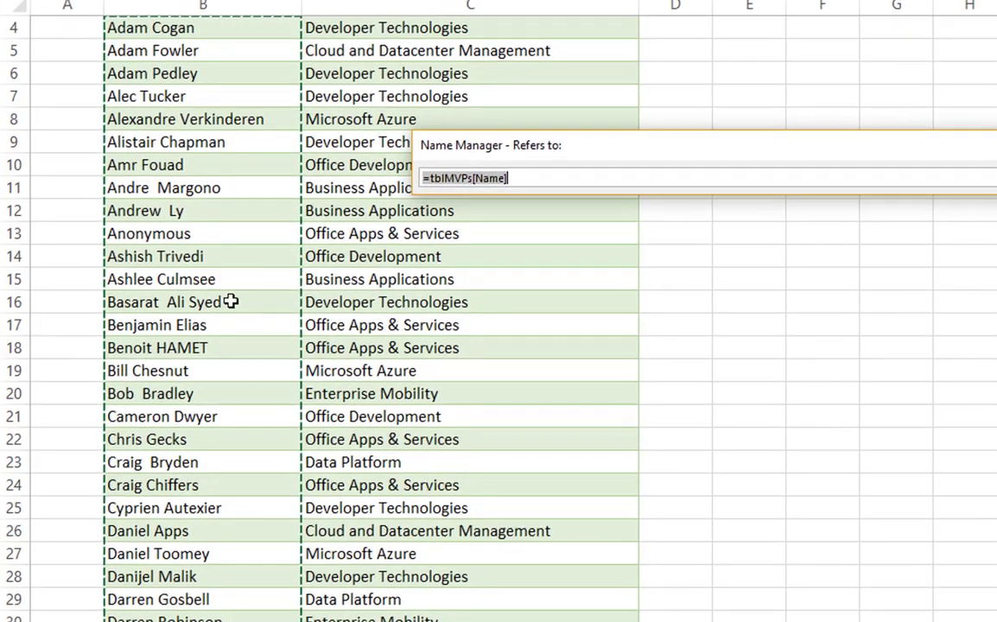
left_click(241, 299)
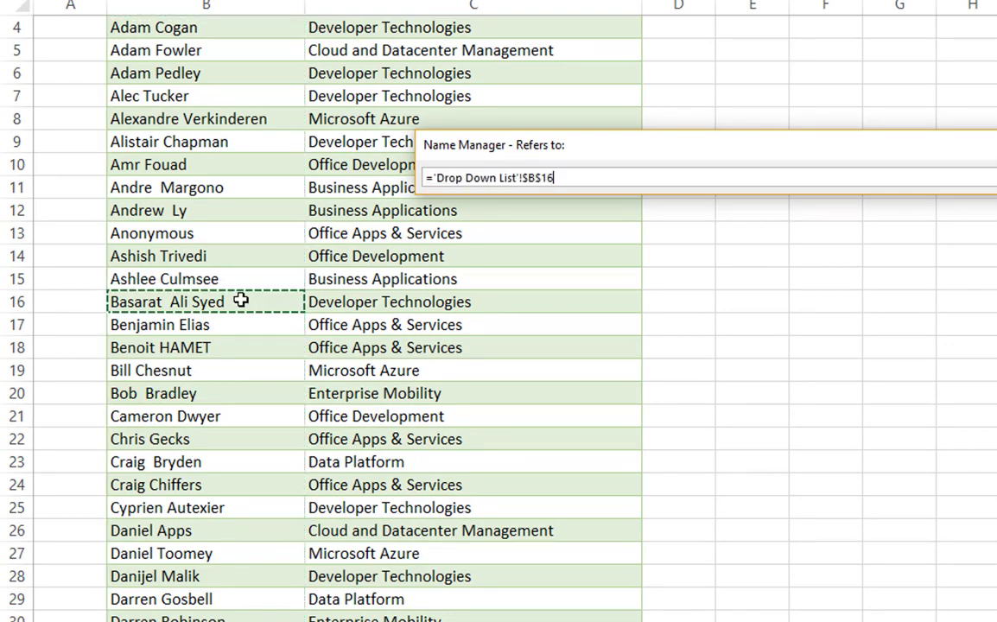
left_click(239, 331)
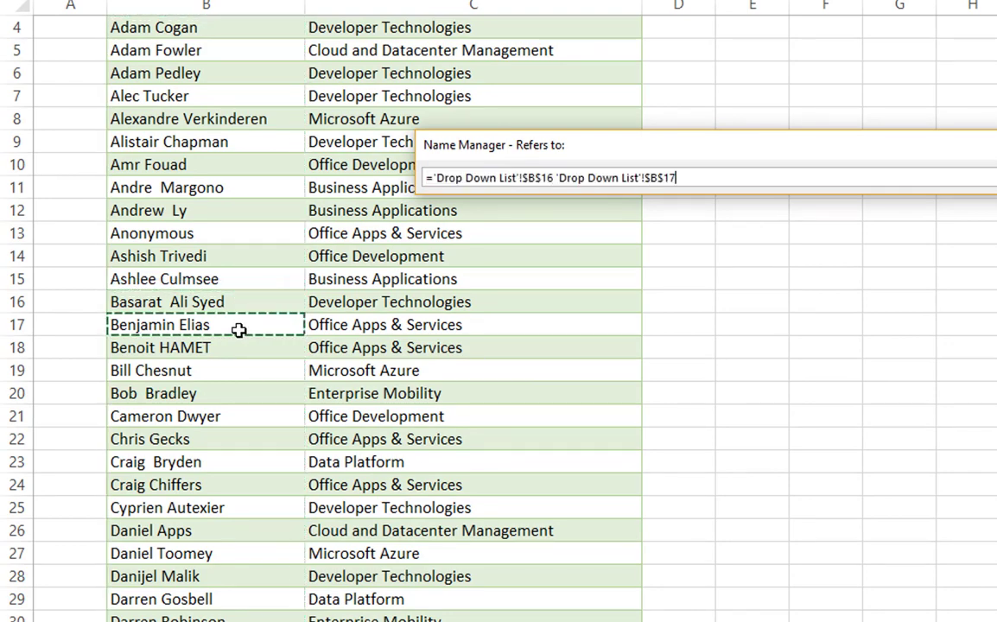
left_click_drag(699, 178, 445, 165)
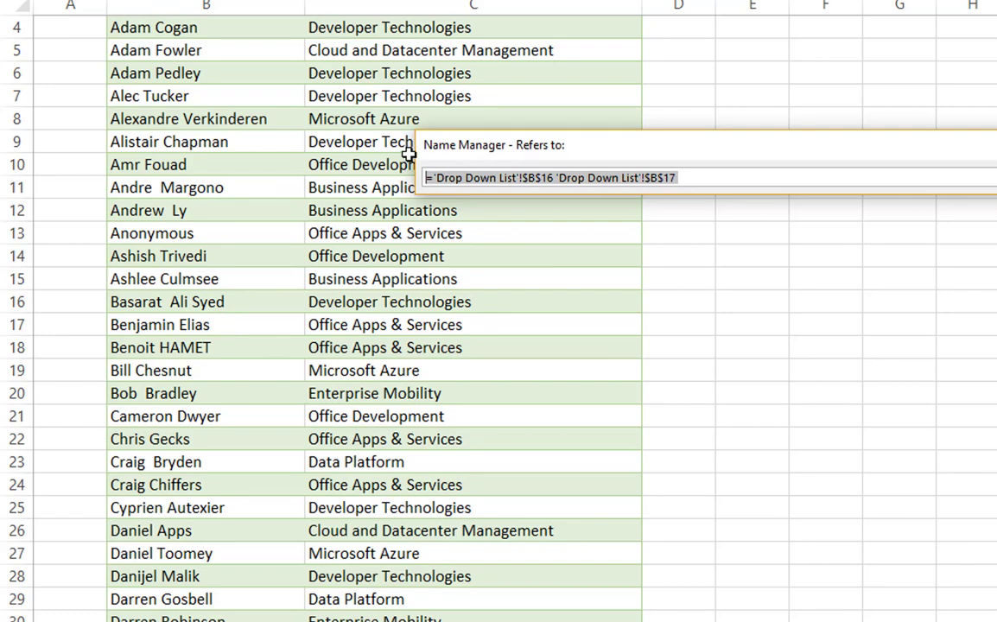
key("BackSpace")
- Enter ='Drop Down List'!$B$4:$B$105 as the Refers to range of ddName
scroll(87, 532, "down", 4)
scroll(148, 605, "down", 20)
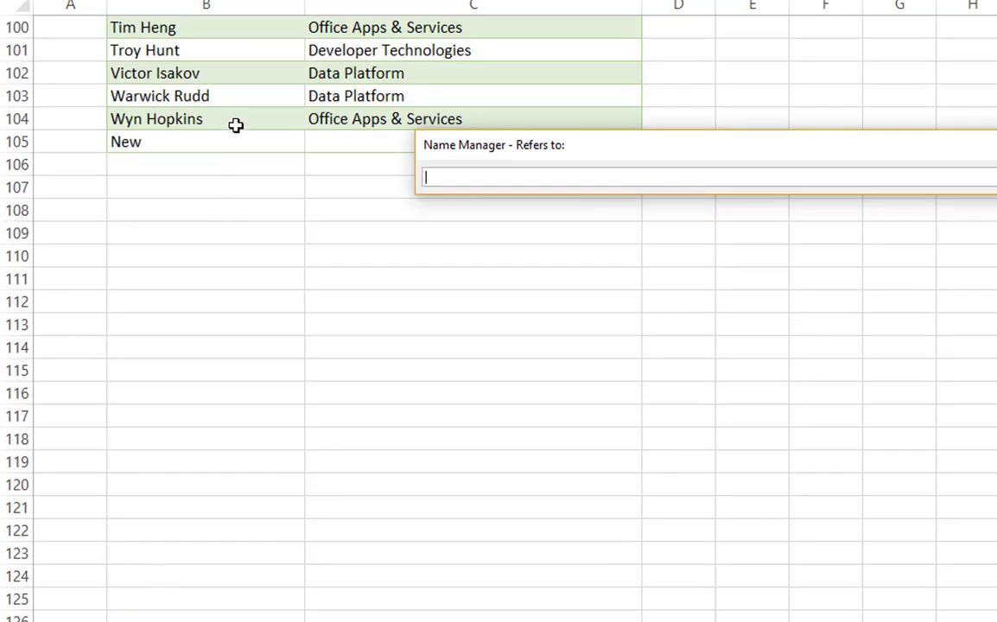
left_click_drag(236, 124, 161, 105)
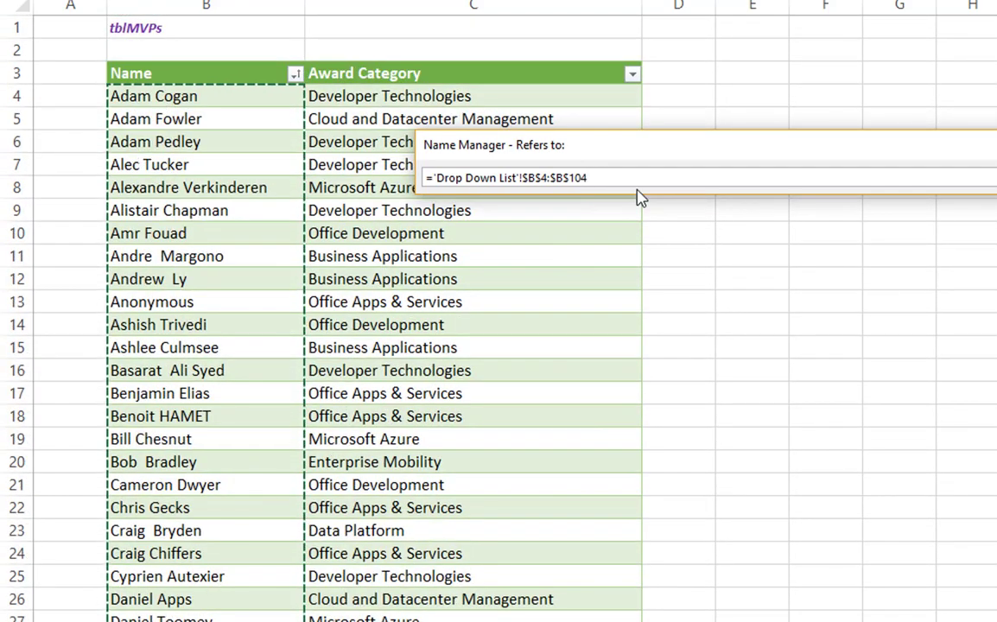
left_click(596, 178)
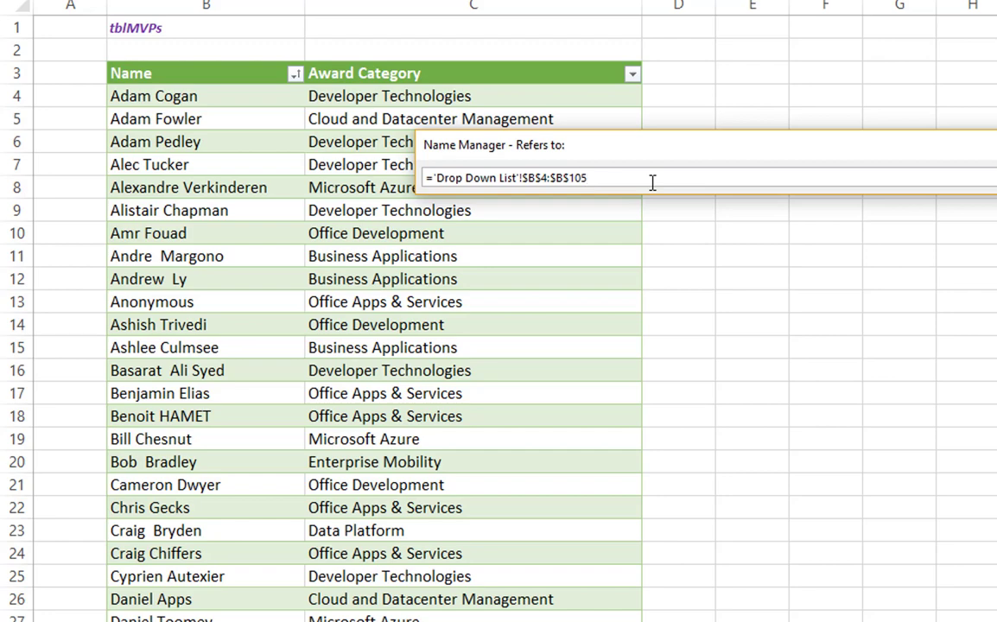
key("Return")
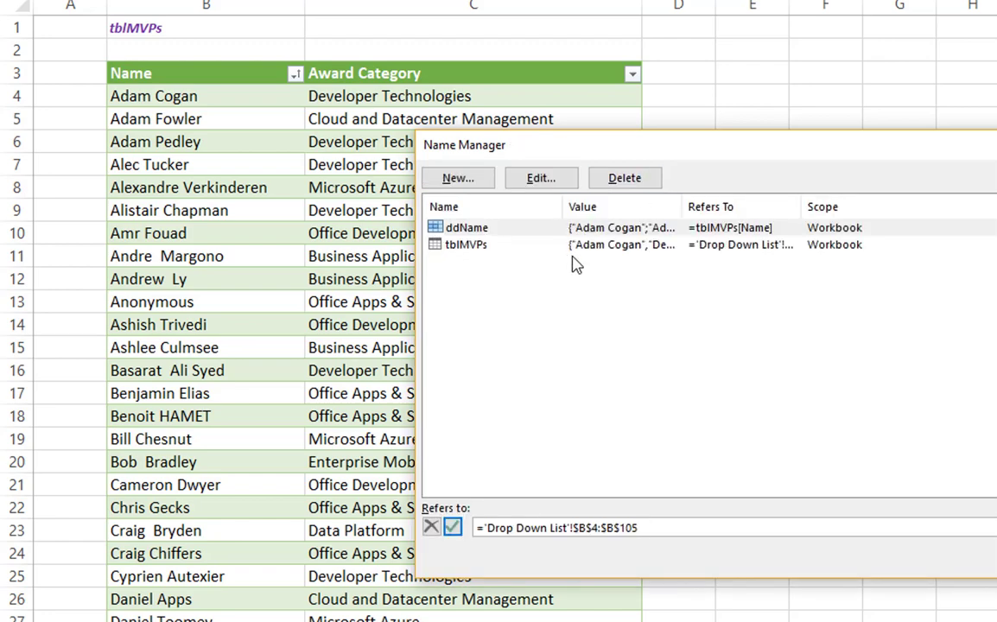
- Commit the new ddName reference, widen the Refers To column to show the full ranges, and close the Name Manager
left_click(454, 528)
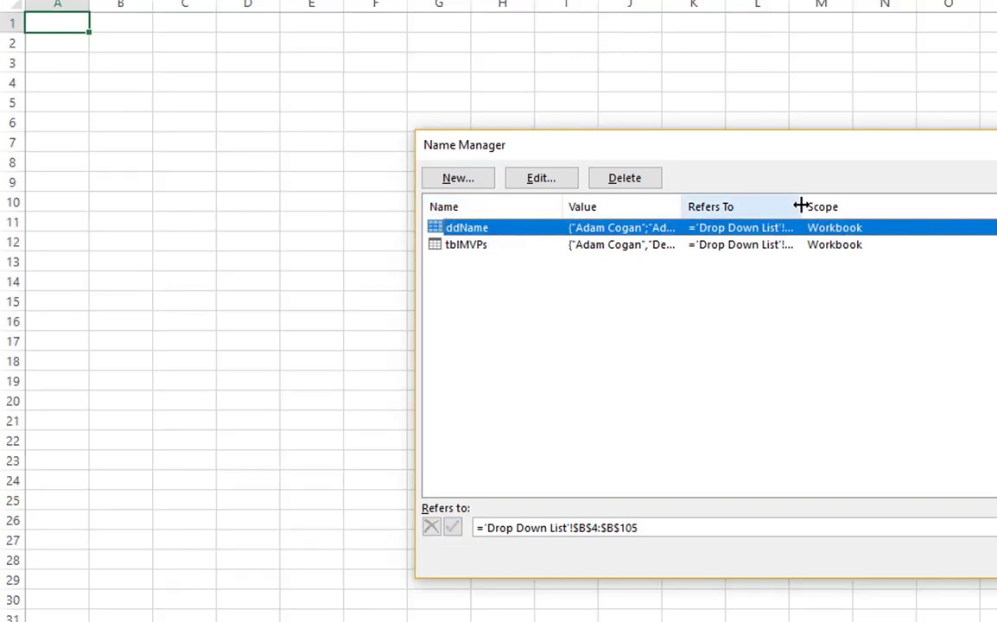
left_click_drag(801, 206, 976, 207)
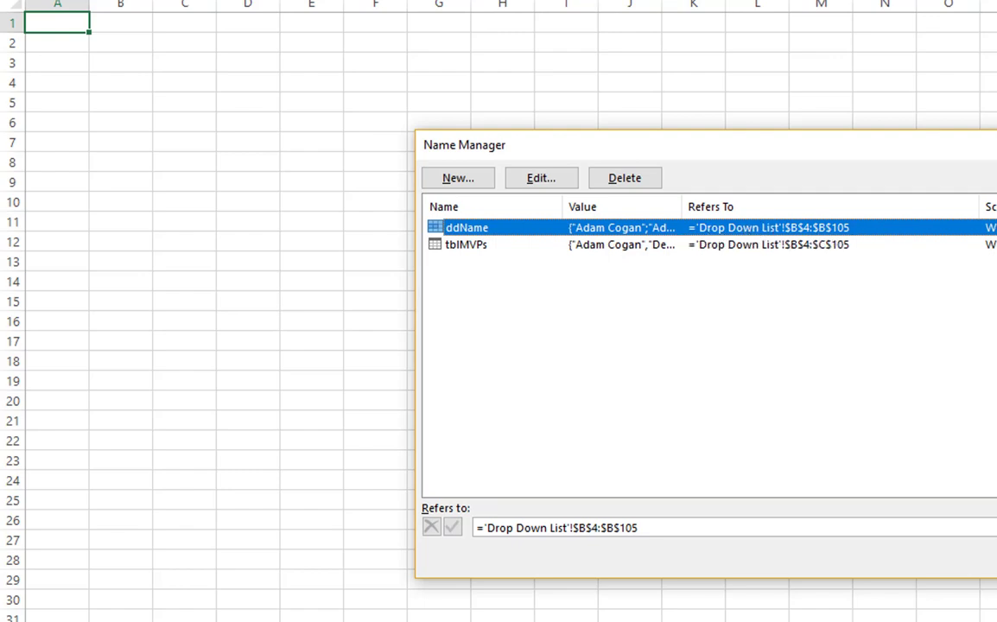
key("Escape")
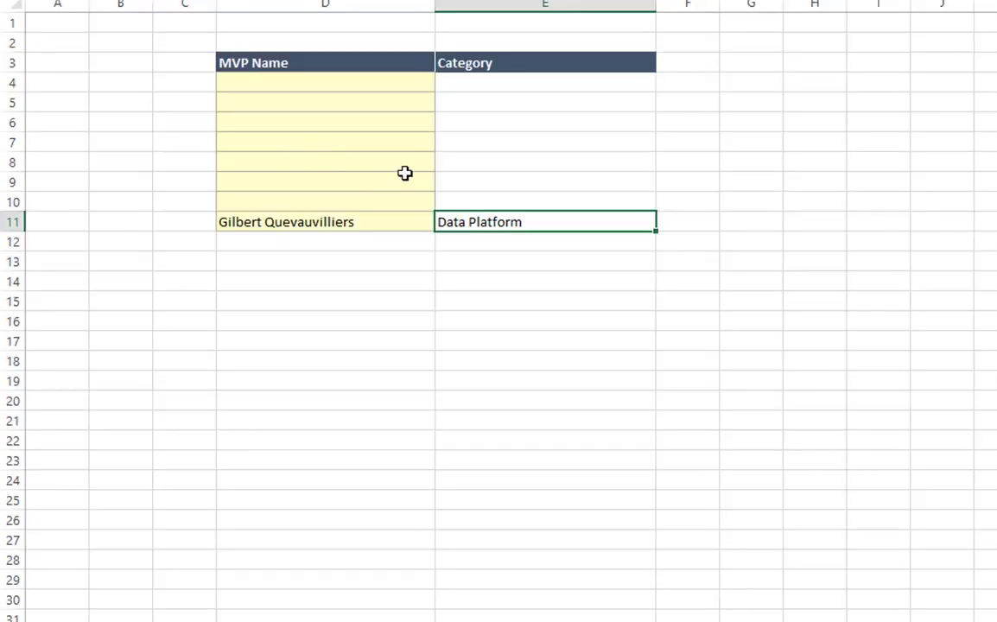
- Choose a different MVP name from the drop-down list in D11 and check its looked-up category in E11
left_click(392, 222)
left_click(444, 222)
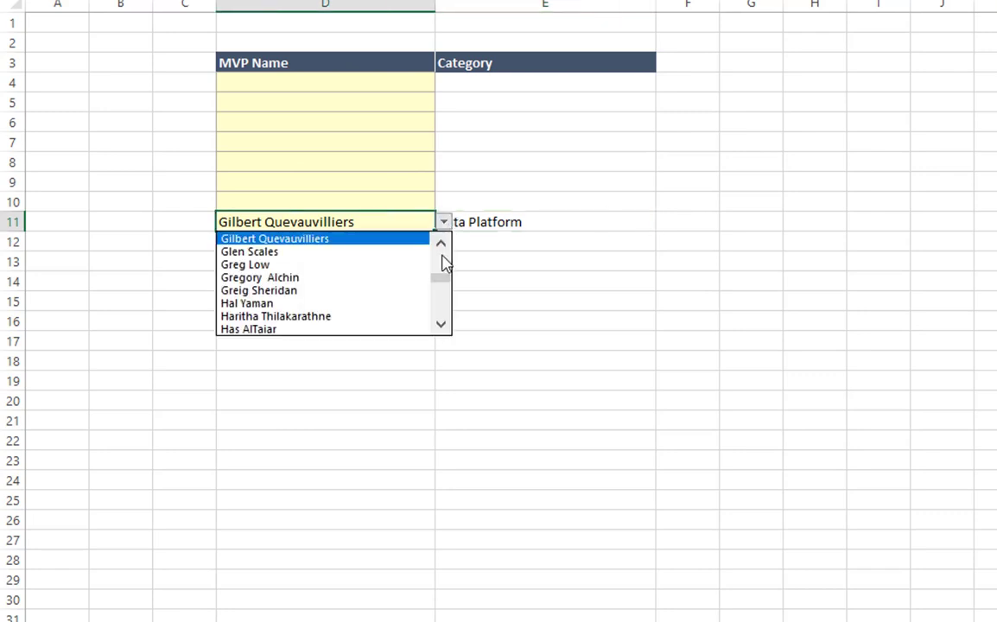
scroll(442, 277, "up", 10)
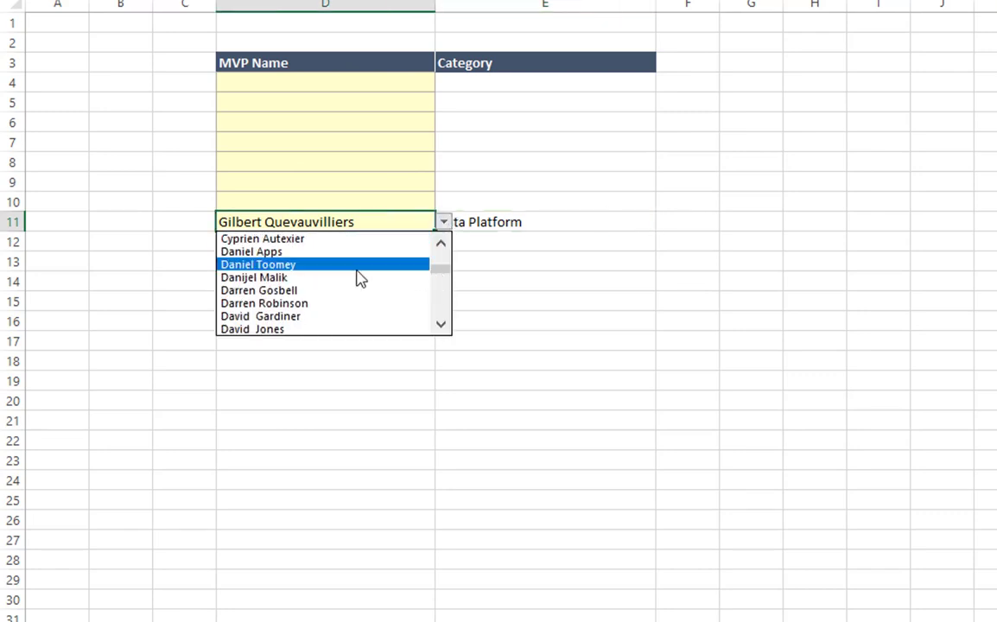
left_click(350, 265)
left_click(554, 222)
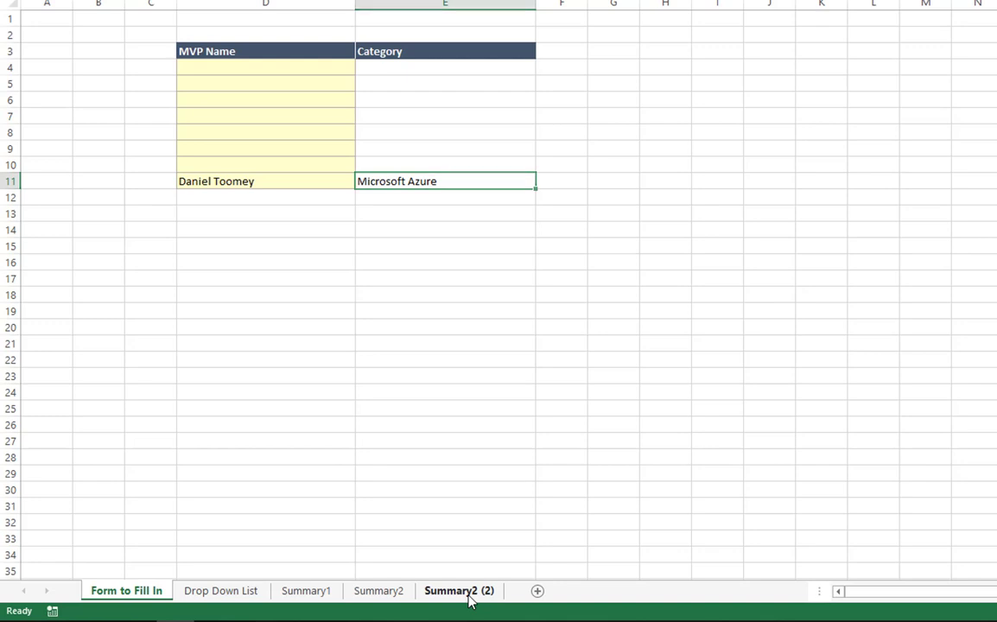
- Make three more copies of the Summary2 (2) sheet and check the Name Manager for duplicate ddName entries
left_click_drag(471, 596, 683, 593)
key("ctrl+F3")
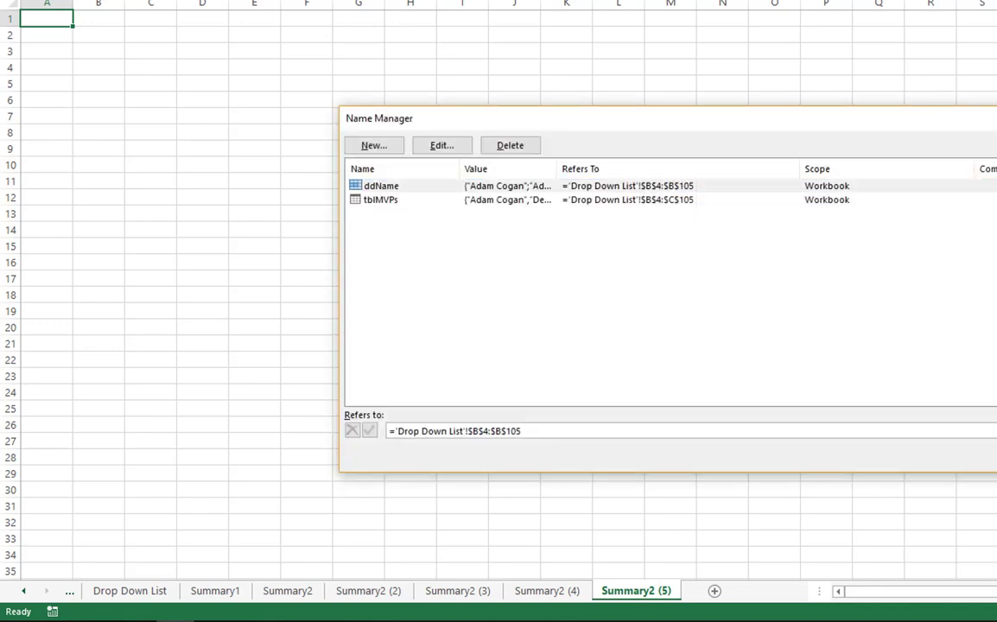
key("Escape")
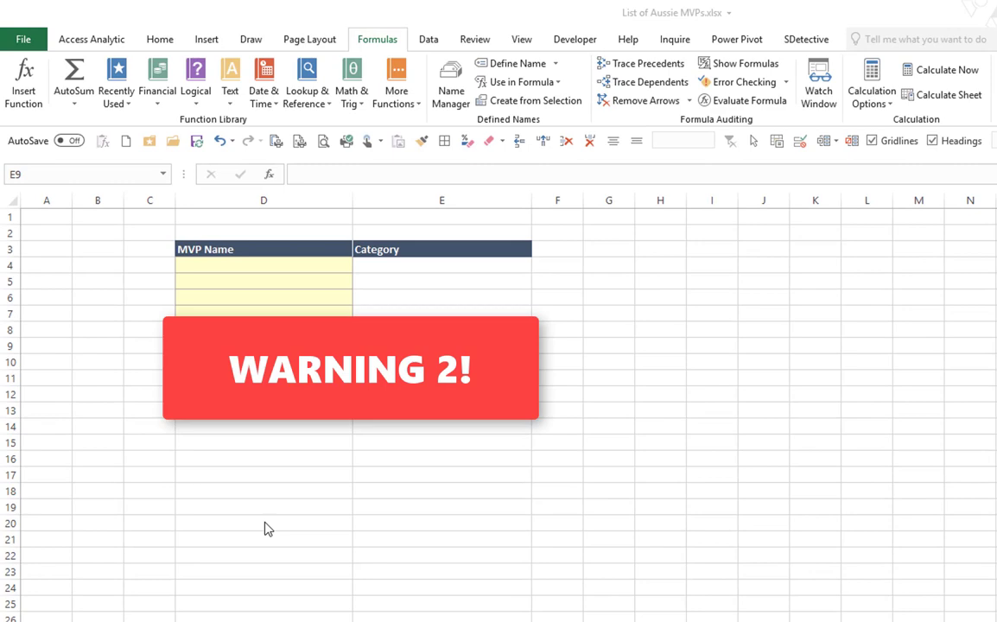
- Try to enter the invalid name asdasda in D4 of the form to test its validation, and cancel the entry
left_click(231, 268)
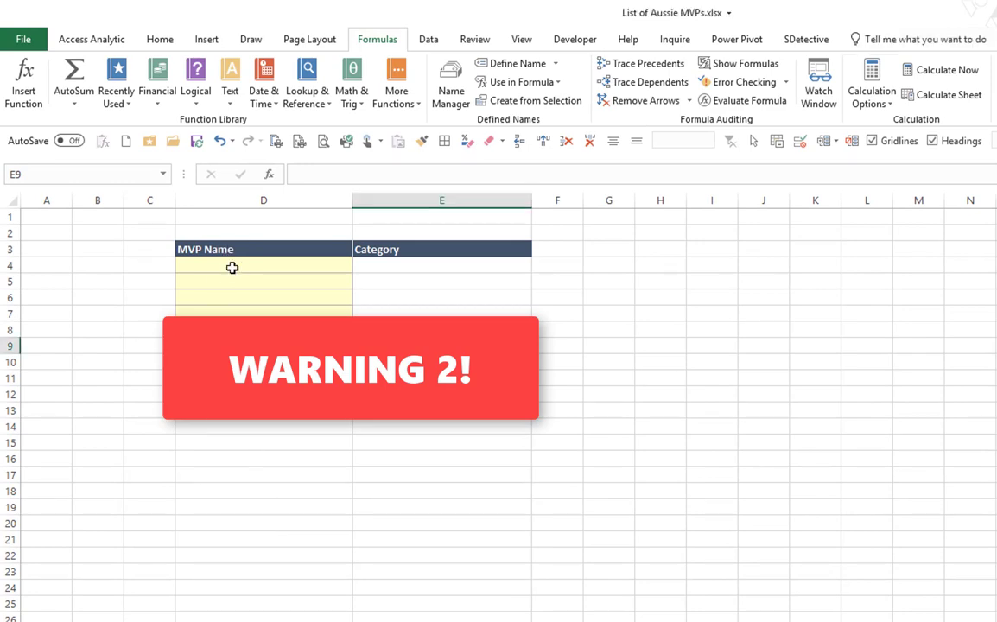
type("asdasda")
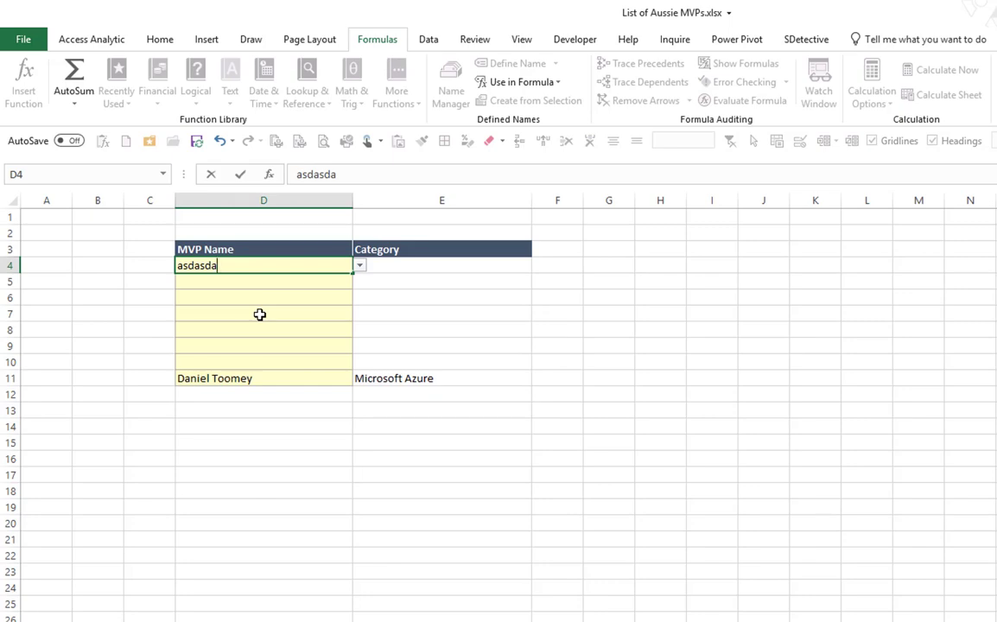
key("Return")
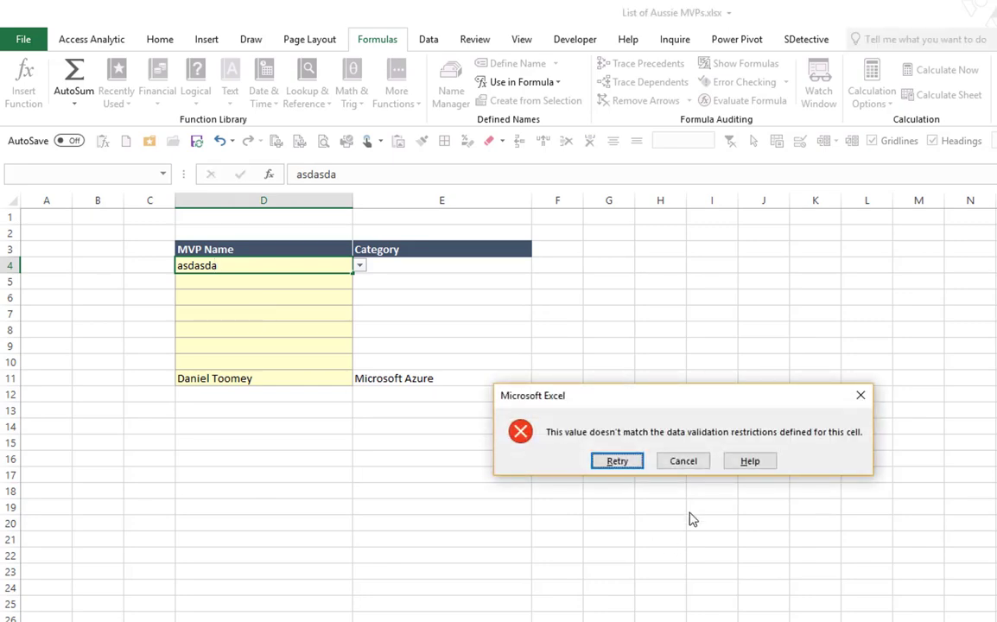
left_click(683, 461)
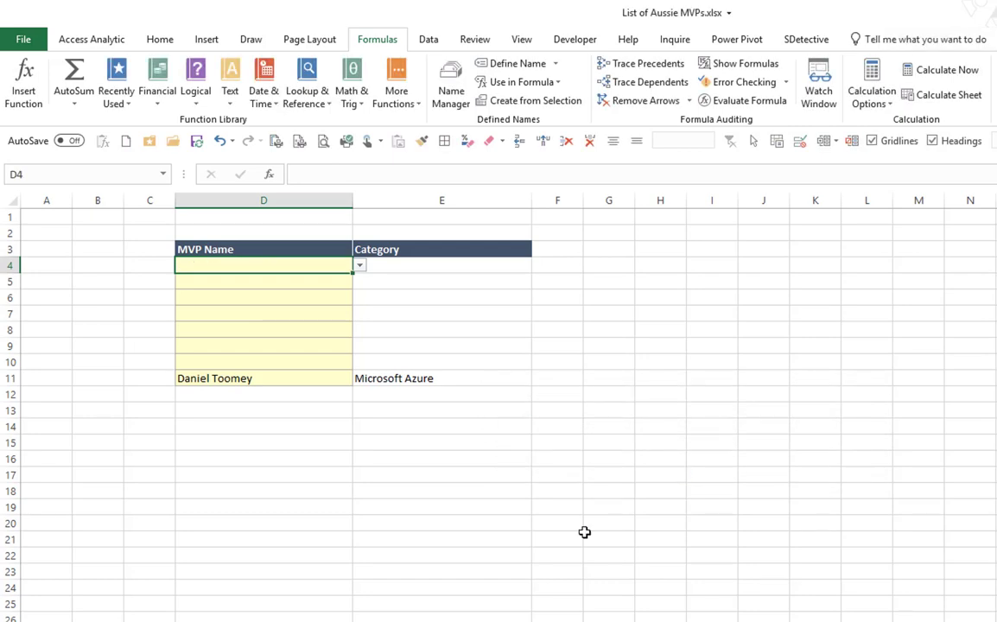
- Insert a blank row at row 12 of the tblMVPs table on the Drop Down List sheet
key("ctrl+Page_Up")
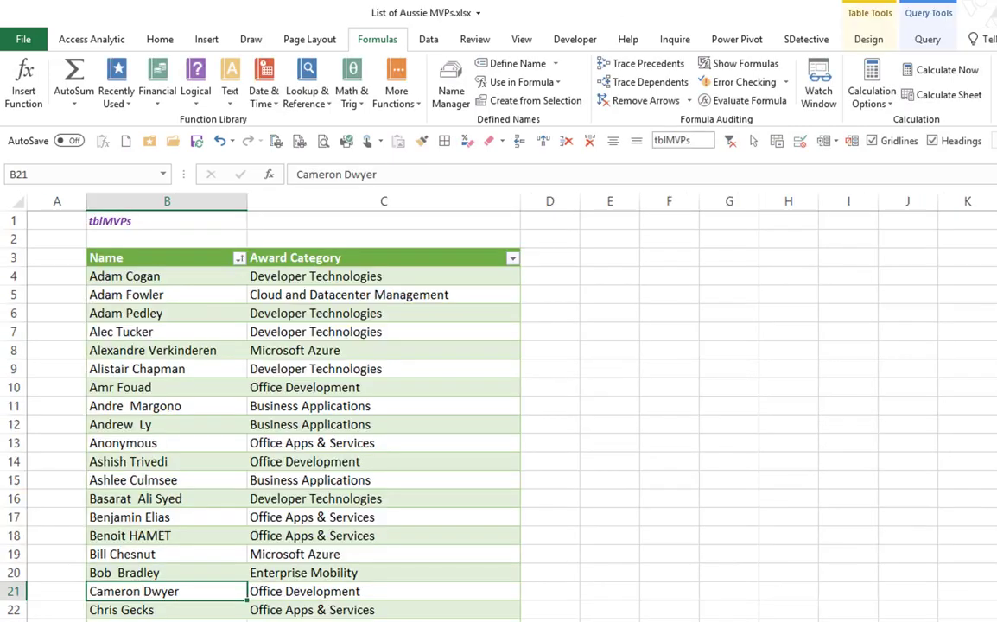
left_click(187, 427)
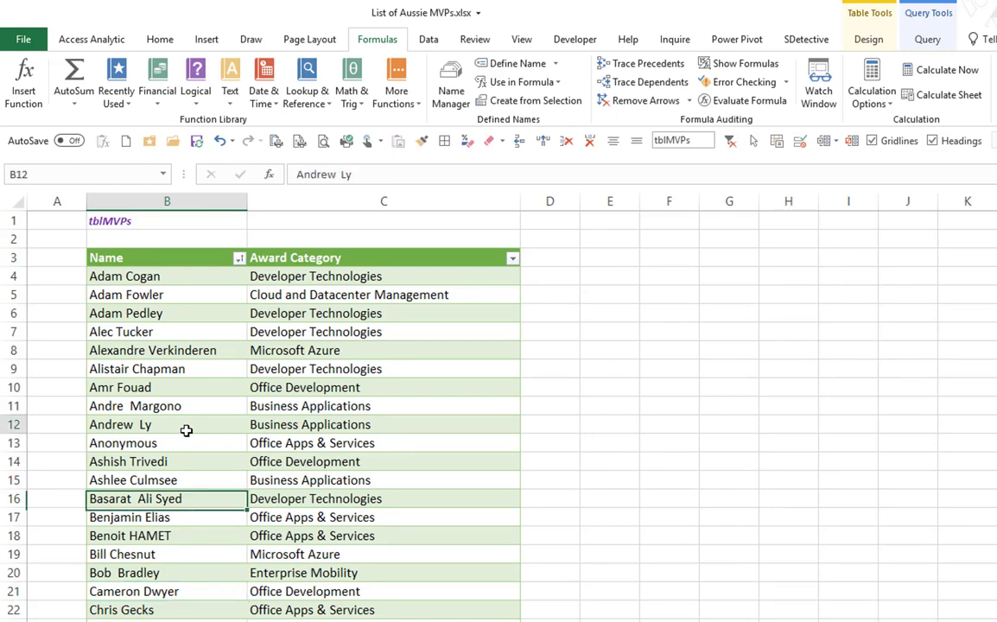
left_click(521, 142)
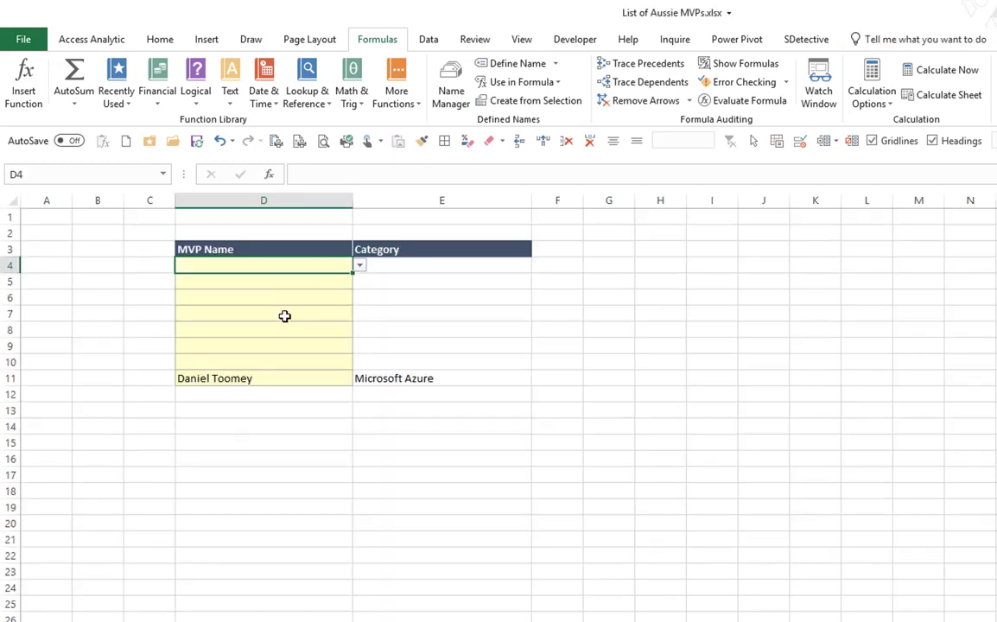
- Enter the invalid name asdasdad in D4 of the Form to Fill In sheet to test the validation with a blank in the list
type("asdasdad")
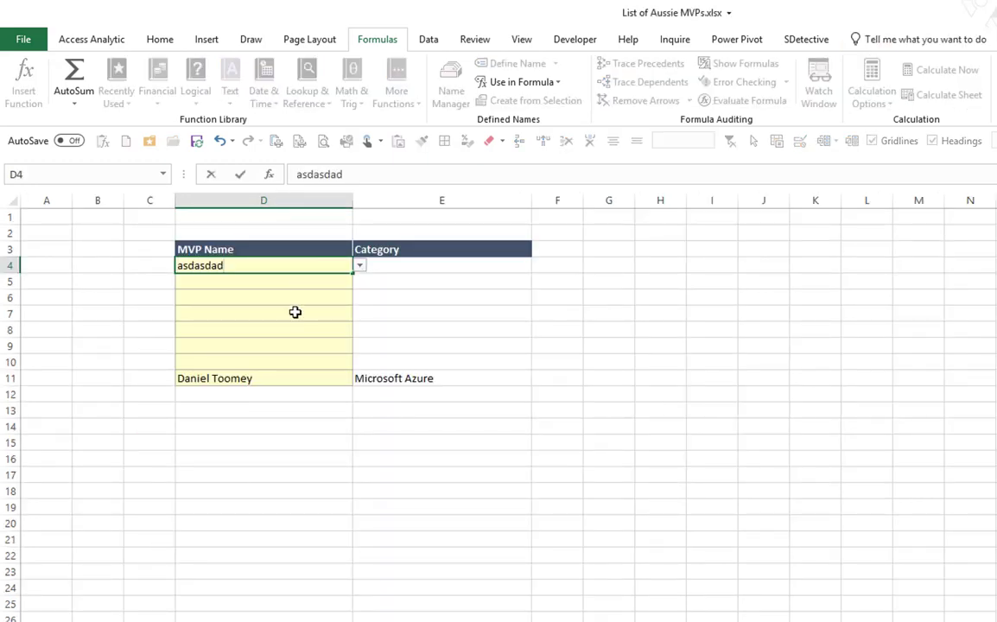
key("Return")
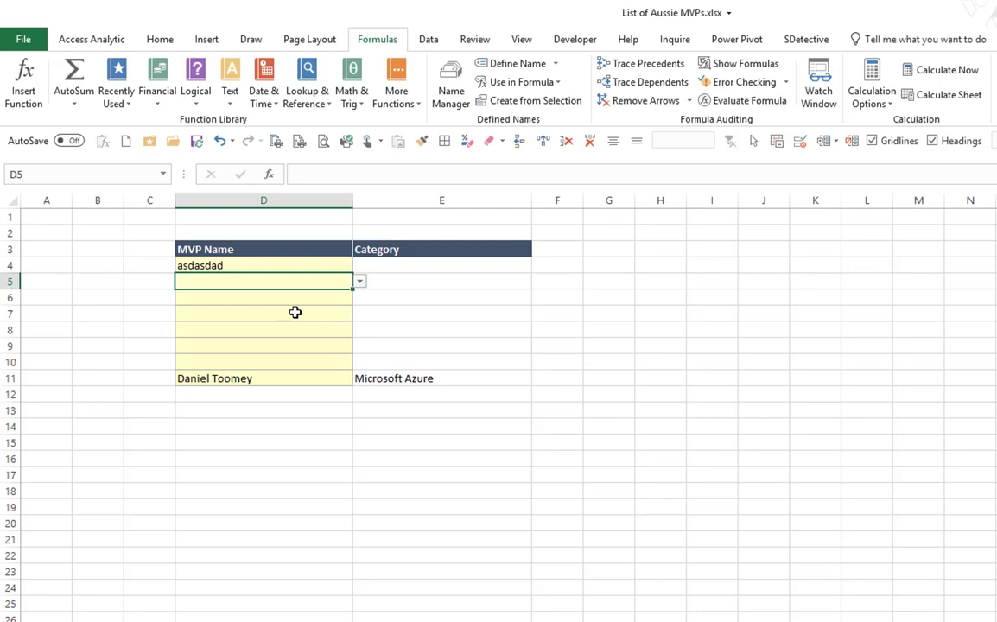
- Turn off Ignore blank in the data validation of D4 and apply the change to all other cells with the same settings
left_click(295, 265)
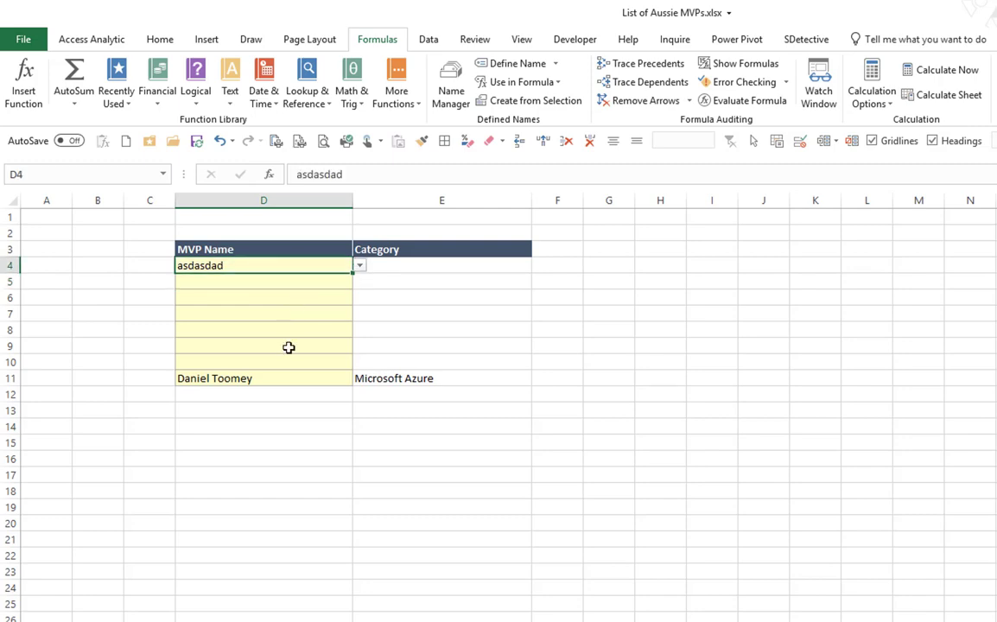
left_click(429, 40)
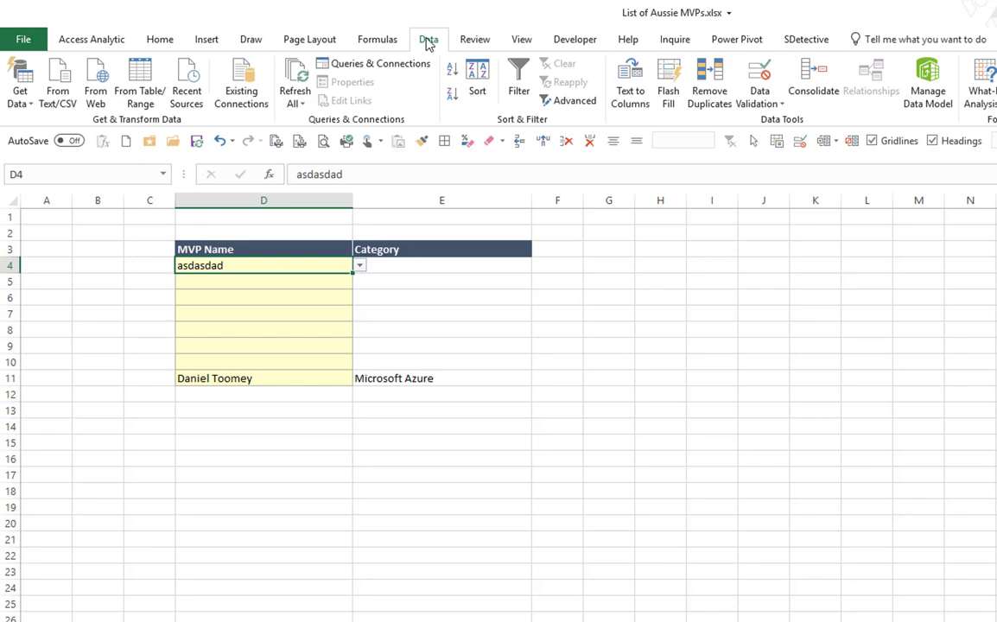
left_click(759, 76)
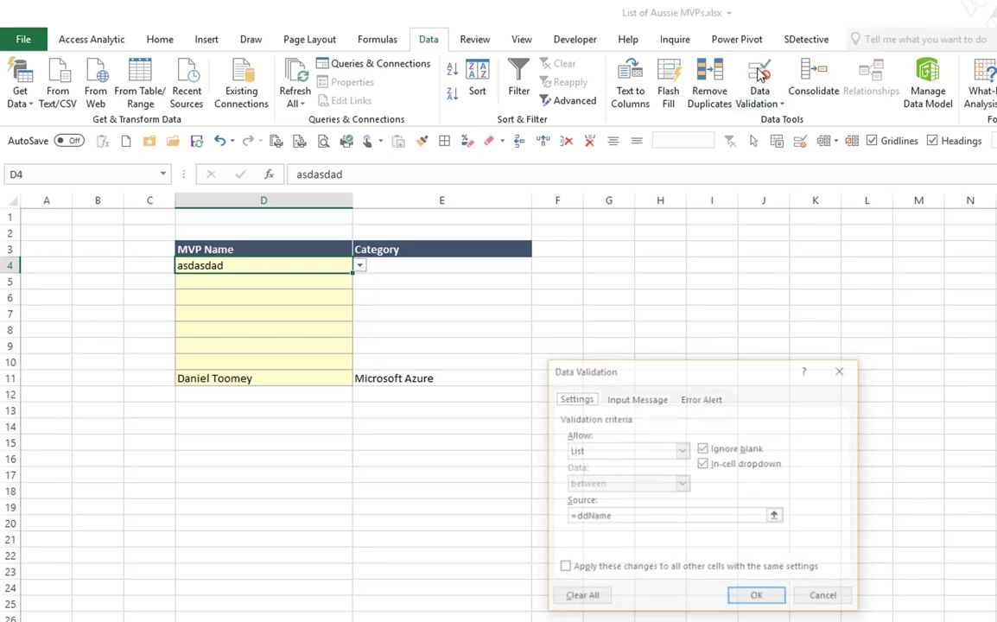
left_click_drag(649, 367, 535, 301)
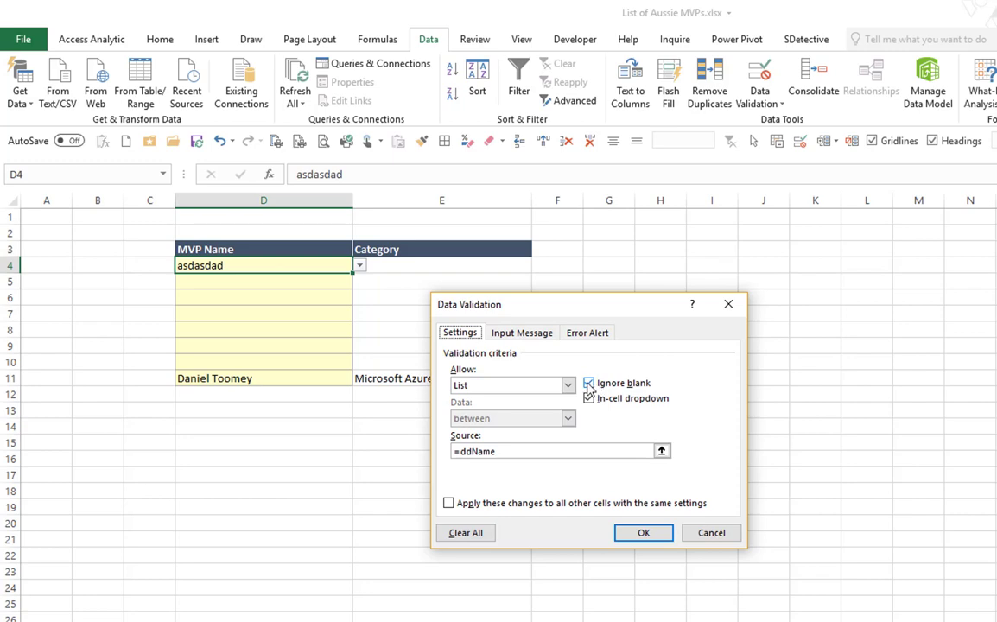
left_click(588, 384)
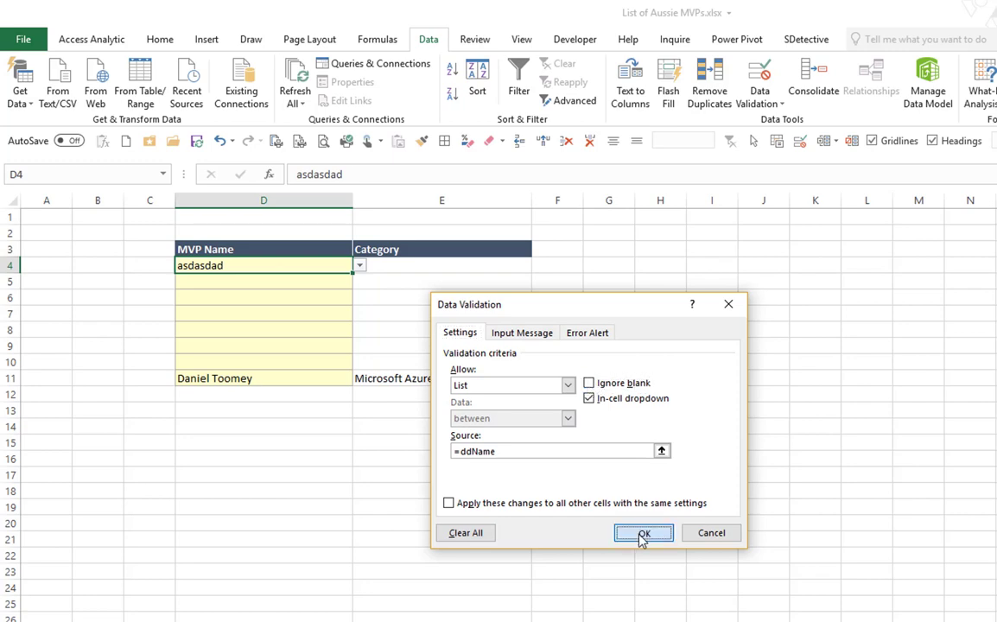
left_click(450, 504)
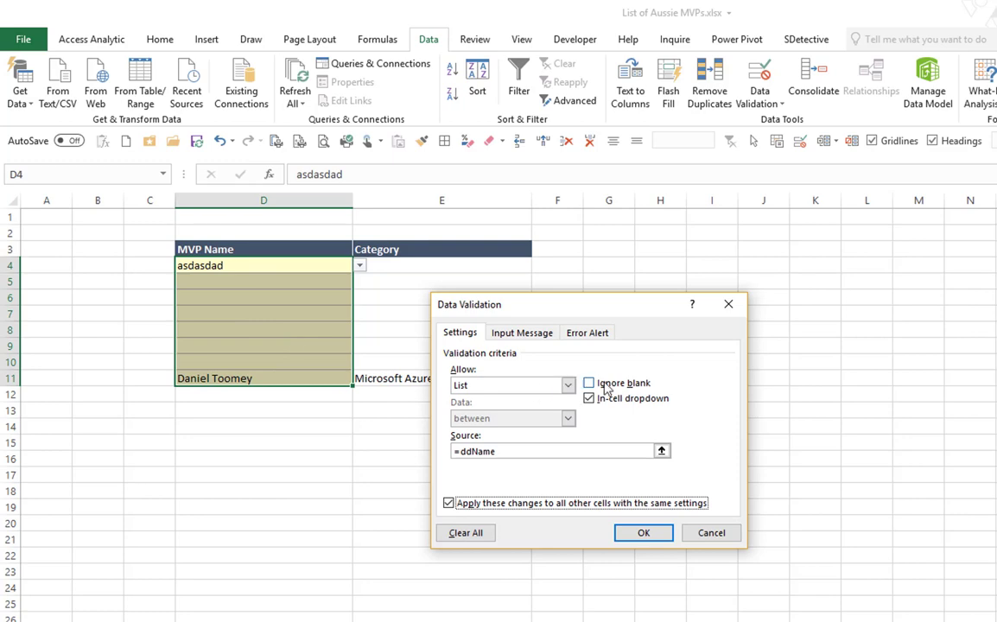
left_click(646, 534)
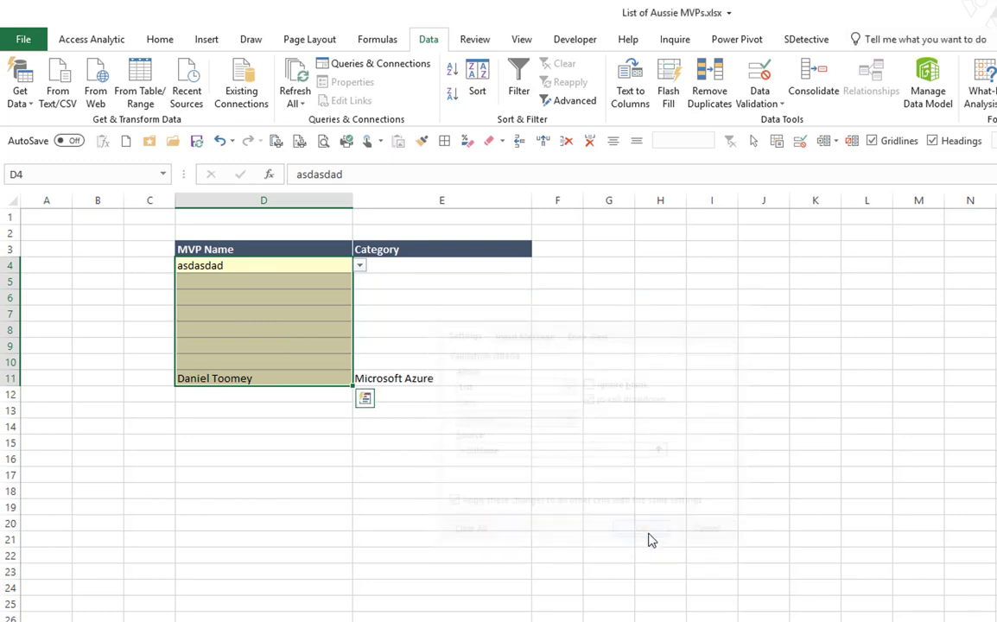
- Try to change the entry in D4 to asdasd to test the updated validation
left_click(271, 265)
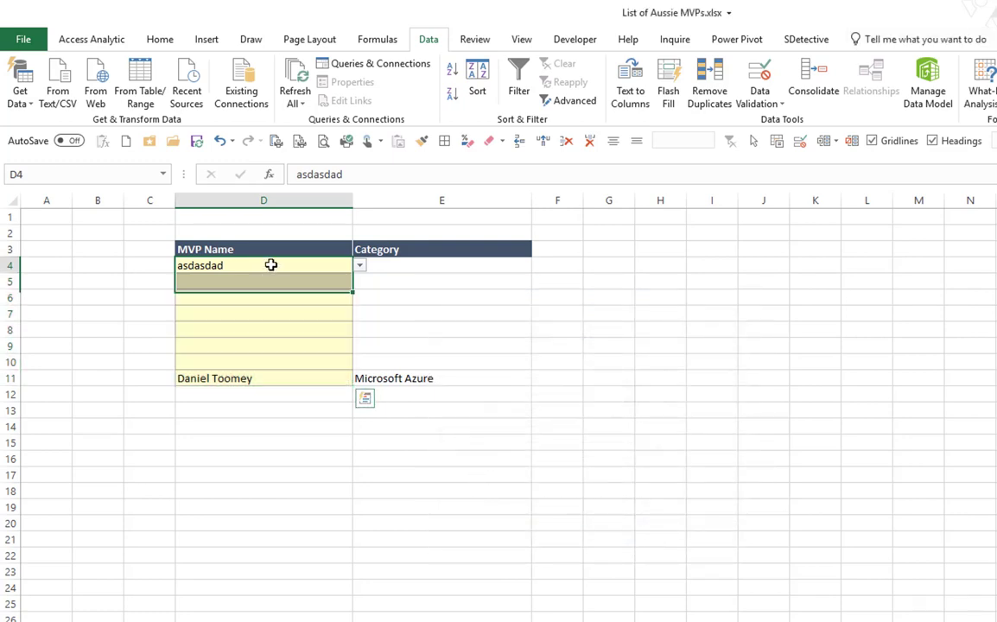
double_click(270, 265)
key("BackSpace")
key("BackSpace")
key("Return")
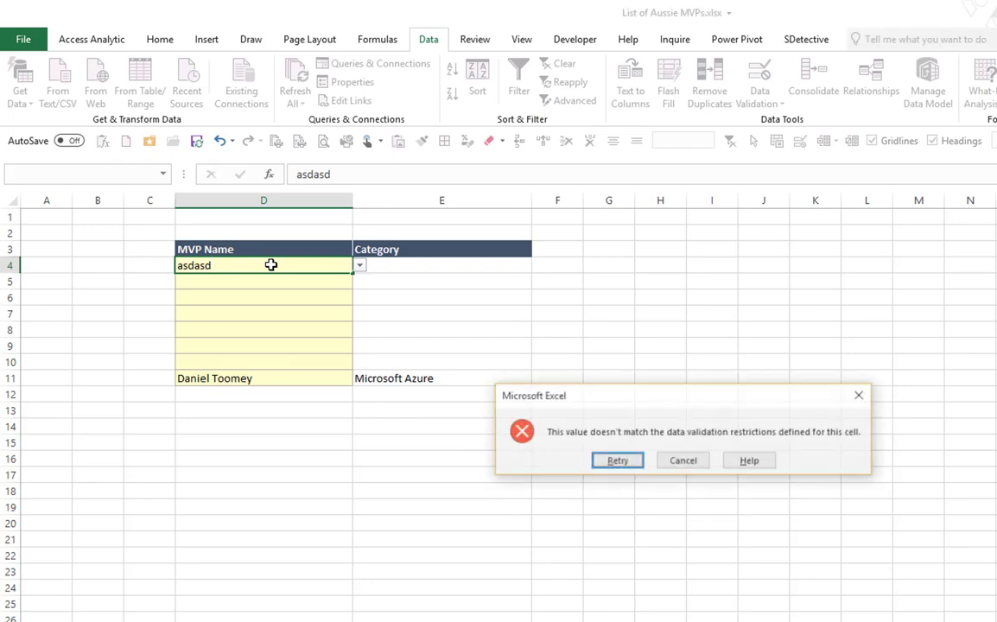